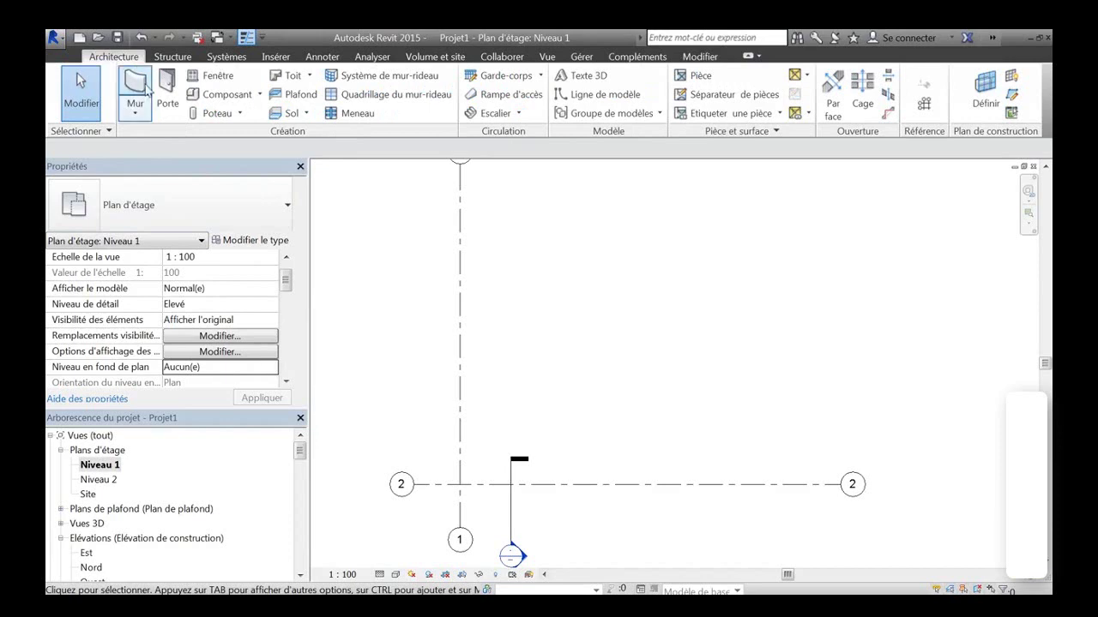
left_click(134, 90)
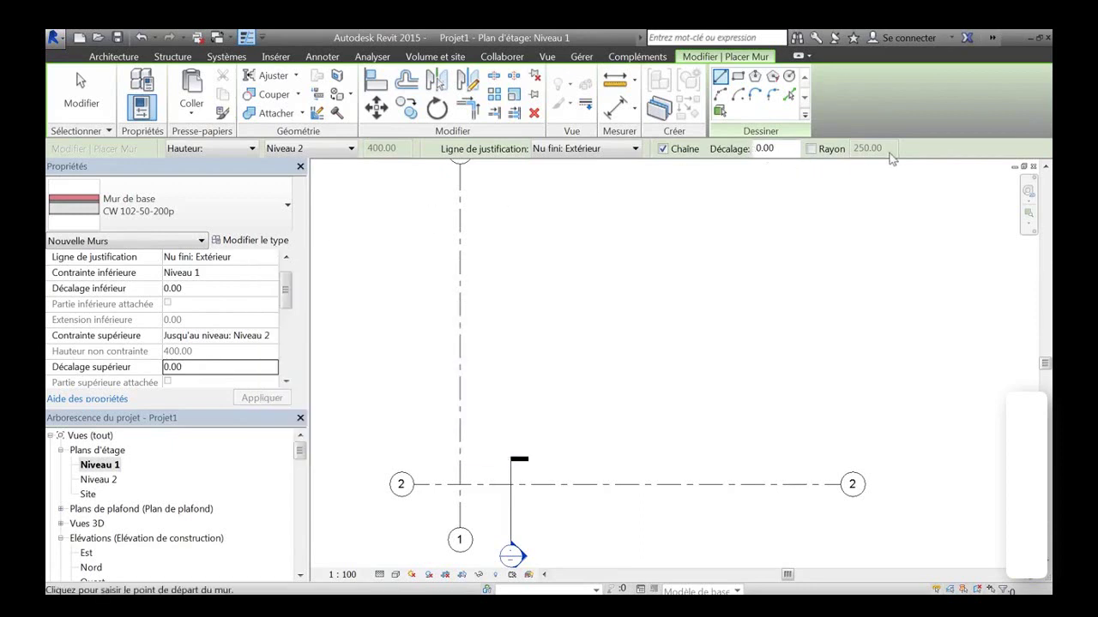
key("Escape")
key("Escape")
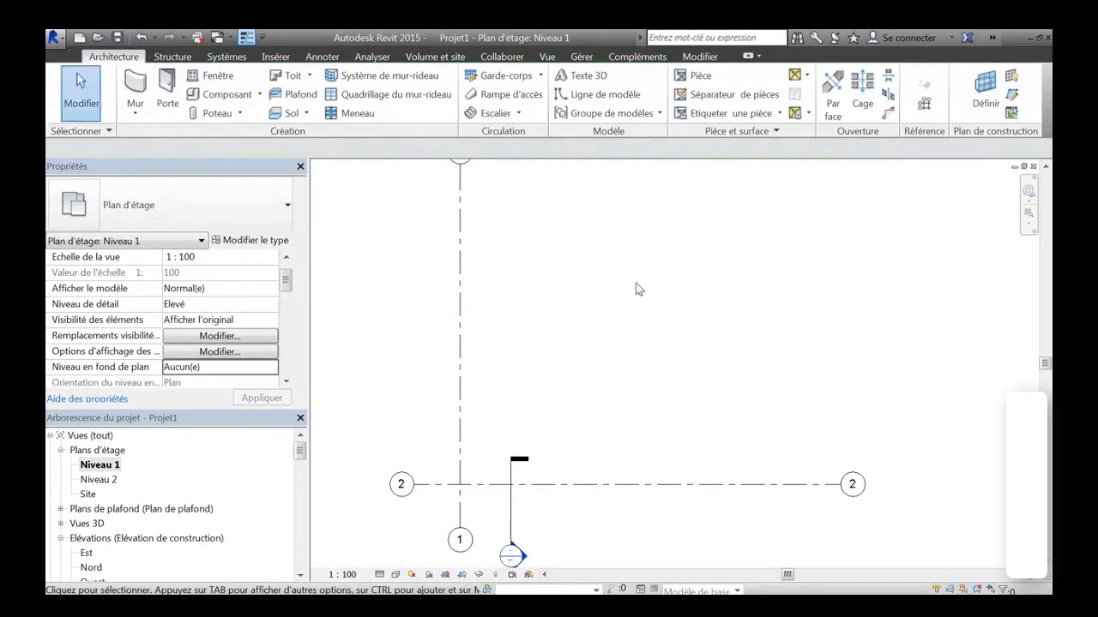
middle_click_drag(644, 294, 626, 307)
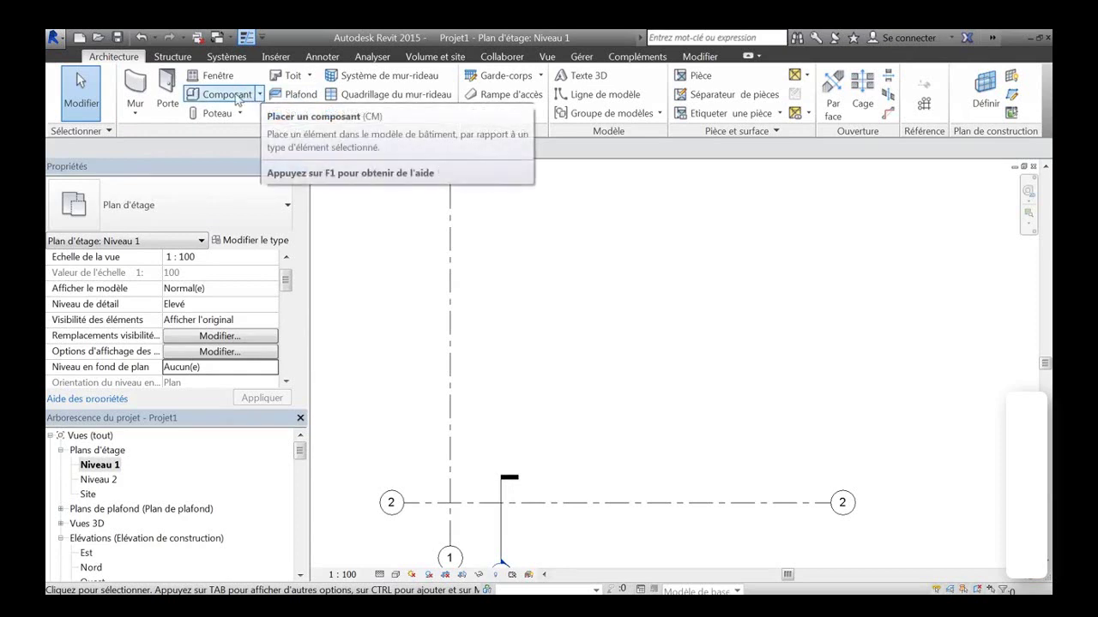
left_click(260, 94)
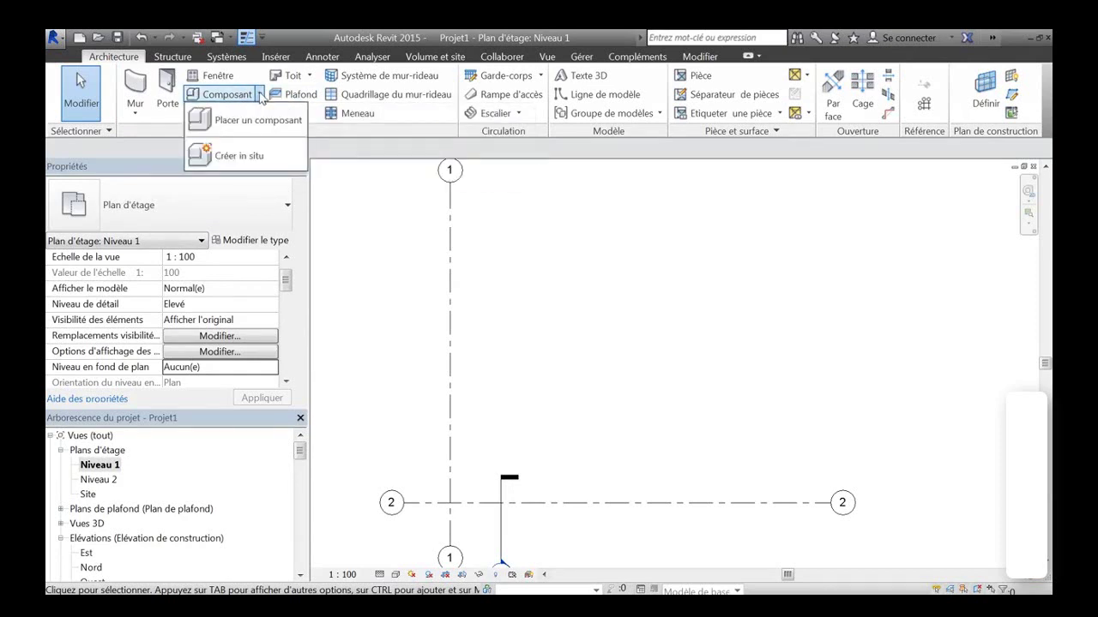
left_click(246, 156)
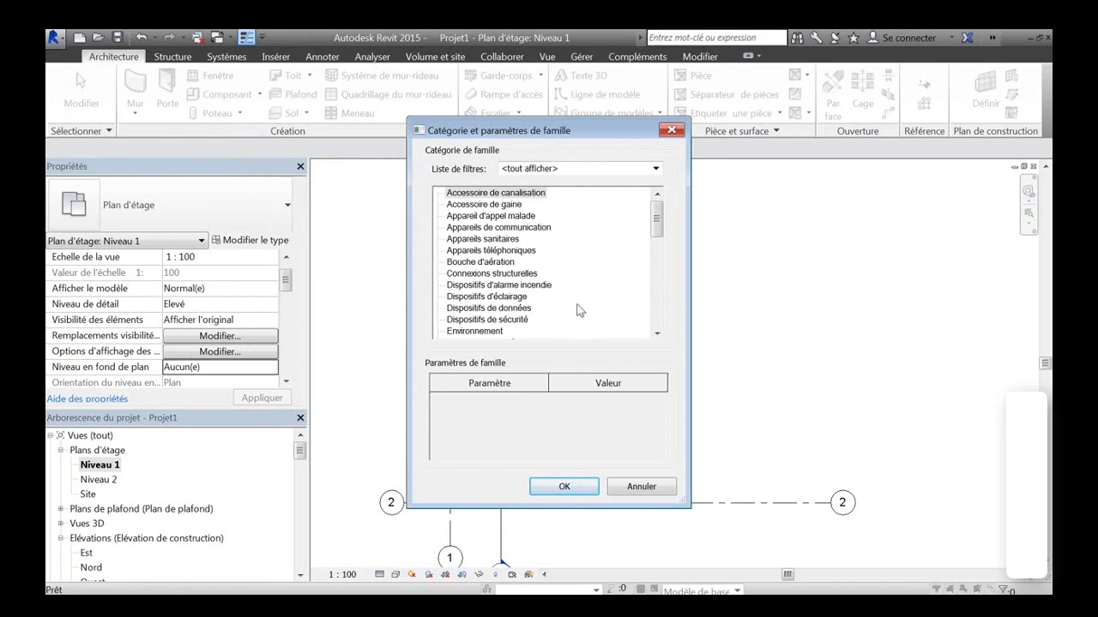
left_click_drag(536, 137, 589, 139)
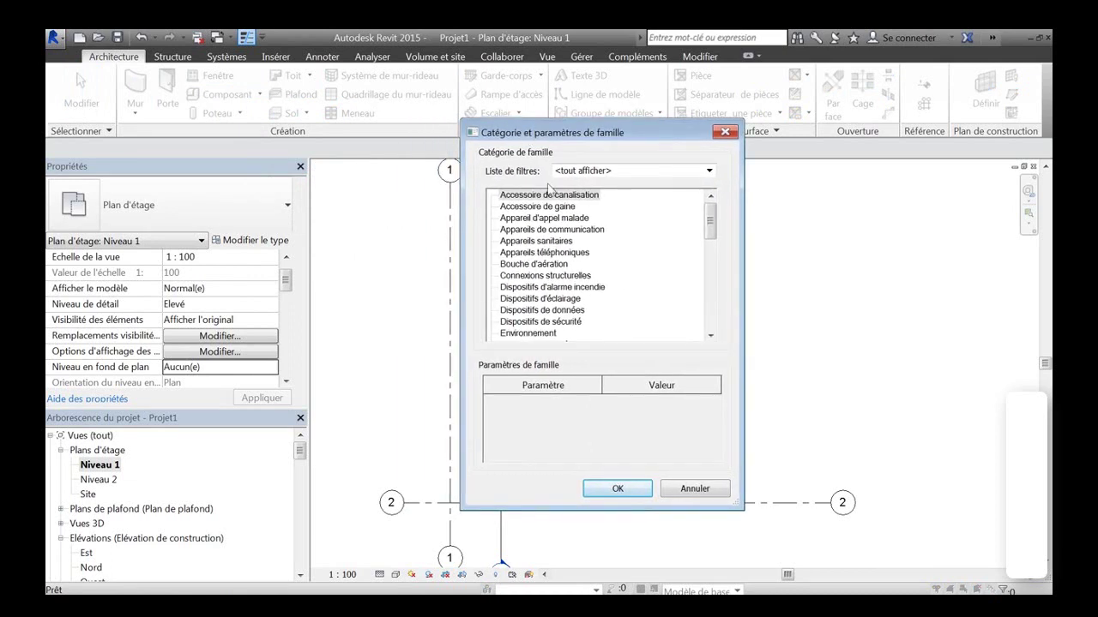
mouse_move(710, 223)
left_mouse_down()
mouse_move(713, 312)
mouse_move(719, 223)
left_mouse_up()
left_click(690, 494)
left_click(52, 39)
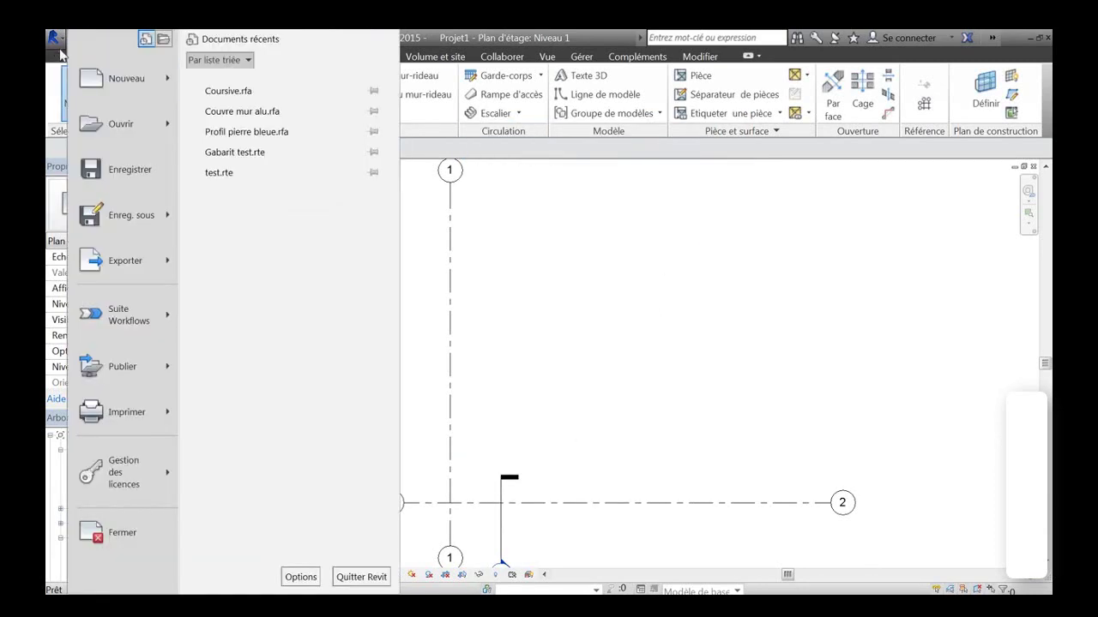
mouse_move(103, 92)
left_click(255, 139)
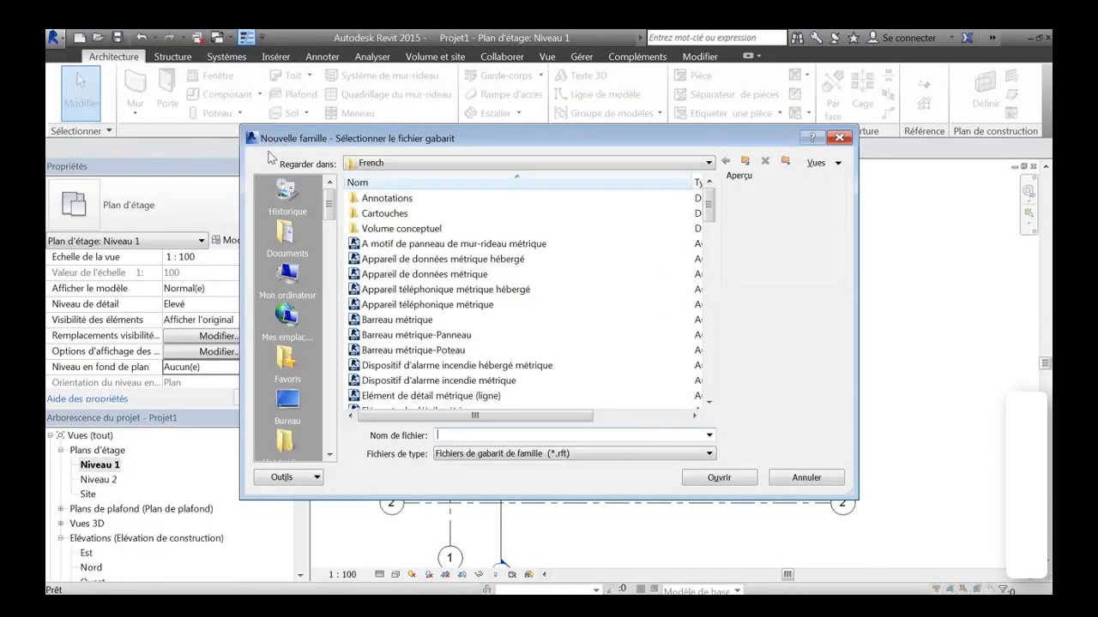
left_click(825, 481)
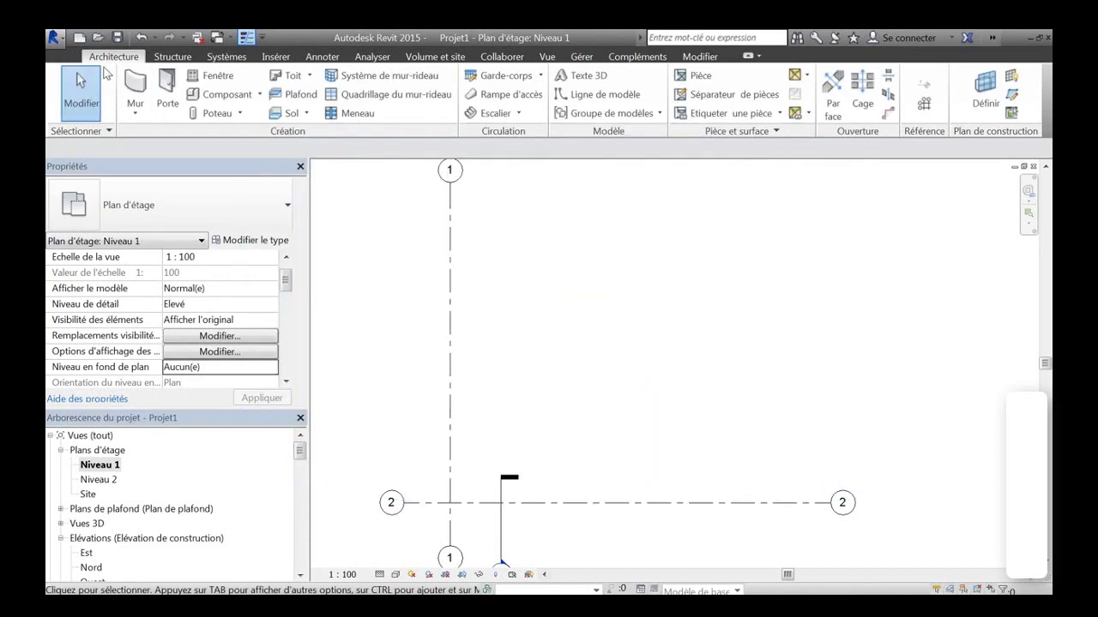
Step: Create an in-place component in the Murs category and confirm its name
left_click(259, 95)
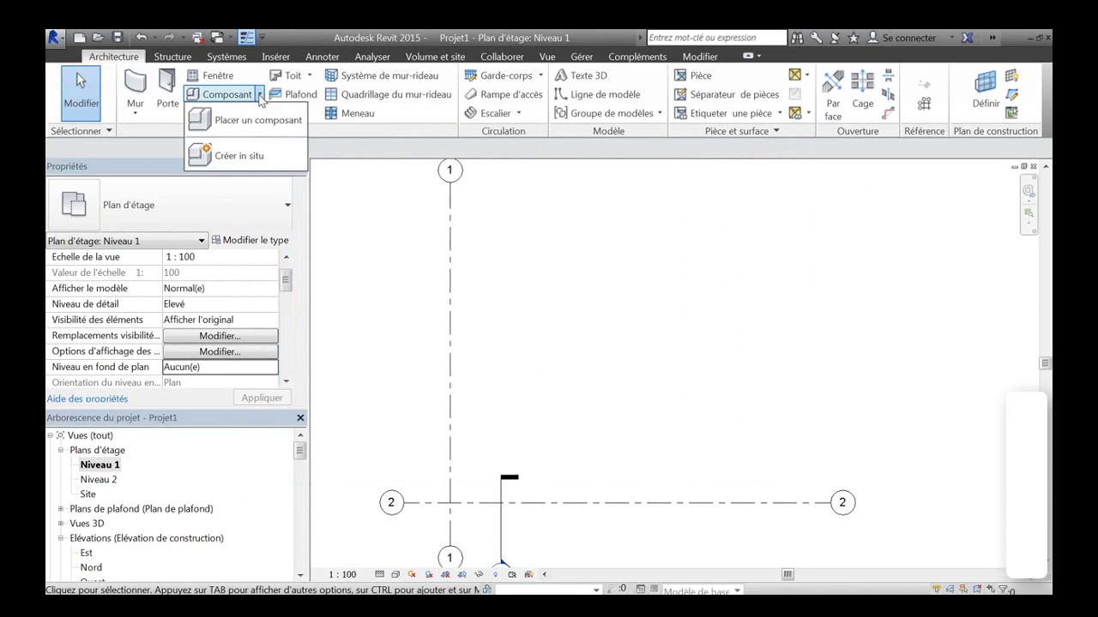
left_click(233, 155)
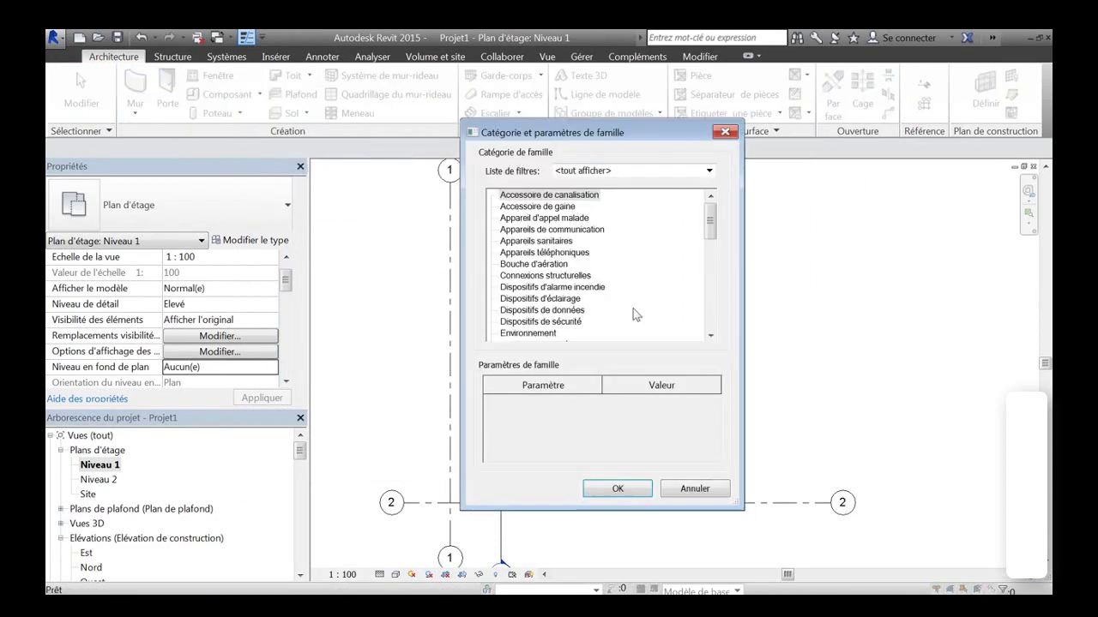
left_click_drag(710, 221, 711, 272)
left_click(511, 266)
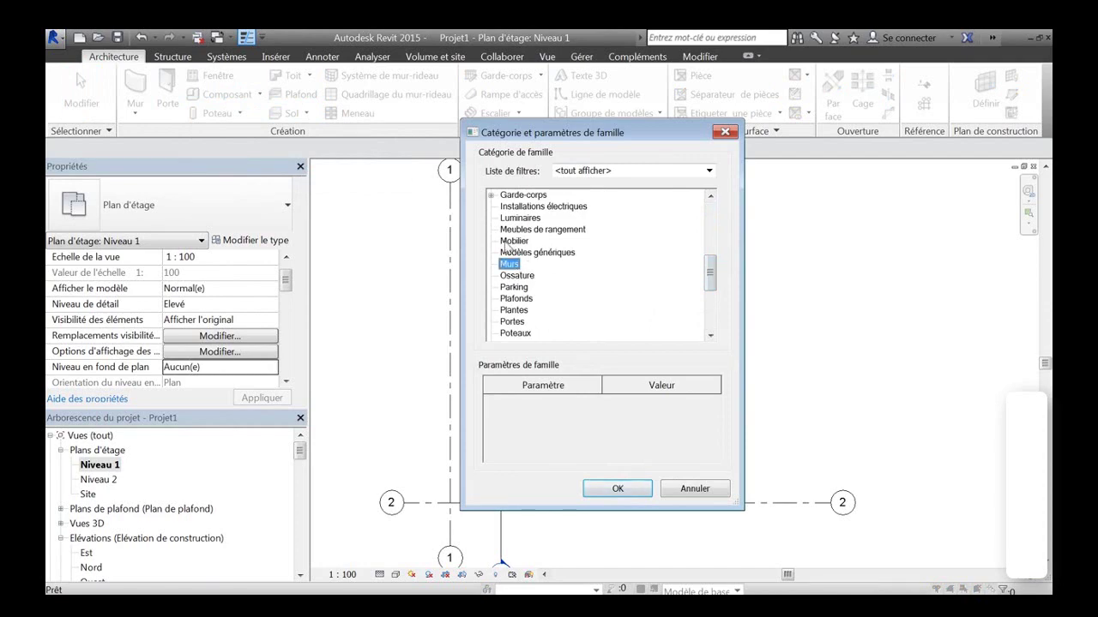
left_click(625, 485)
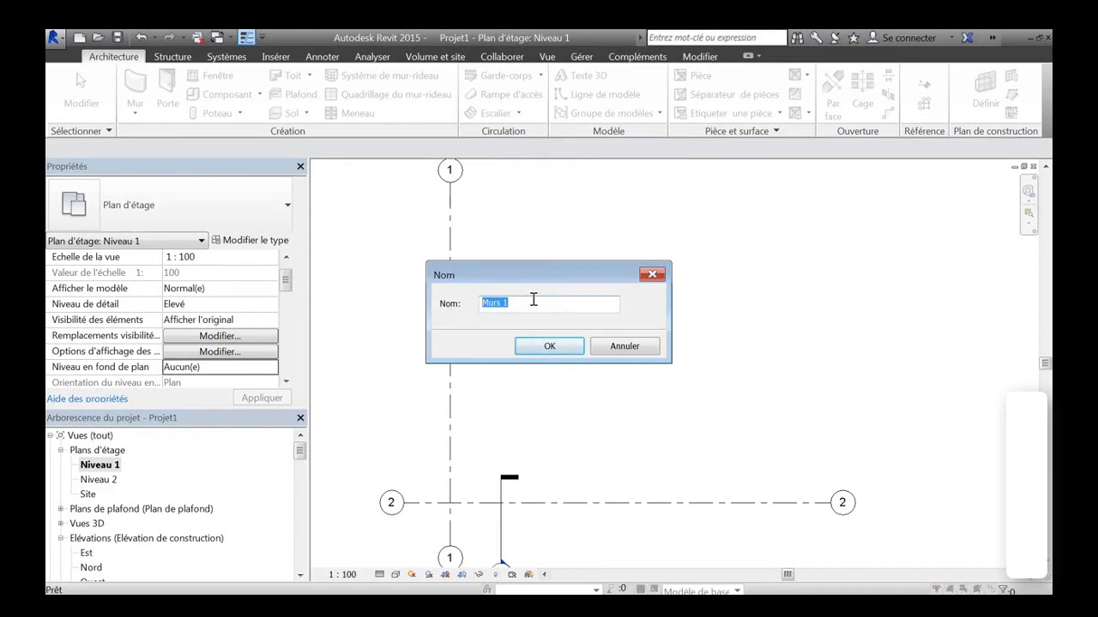
type("Mu")
left_click(552, 345)
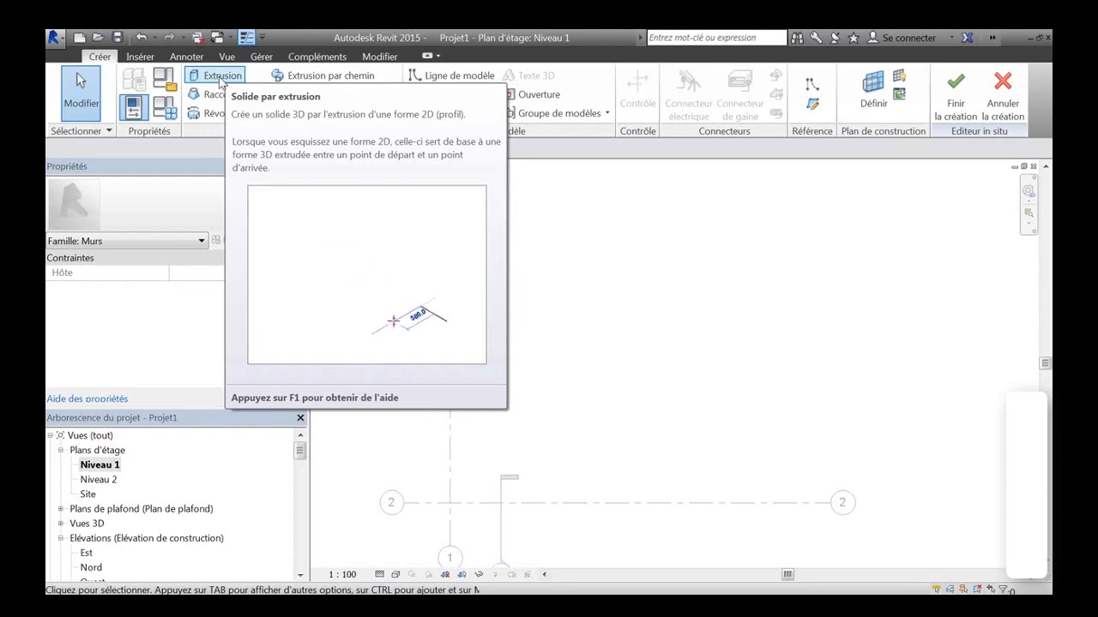
Step: Create an extrusion above grid line 2 from a closed tapered profile about 1000 long and about 55 wide at its narrow end
left_click(220, 76)
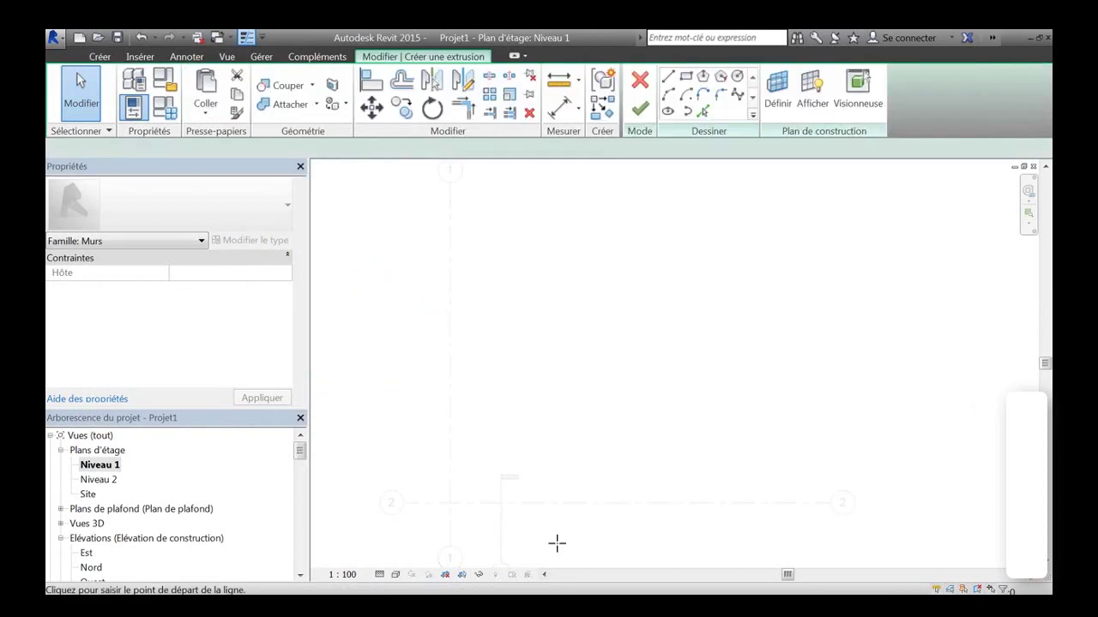
left_click(480, 420)
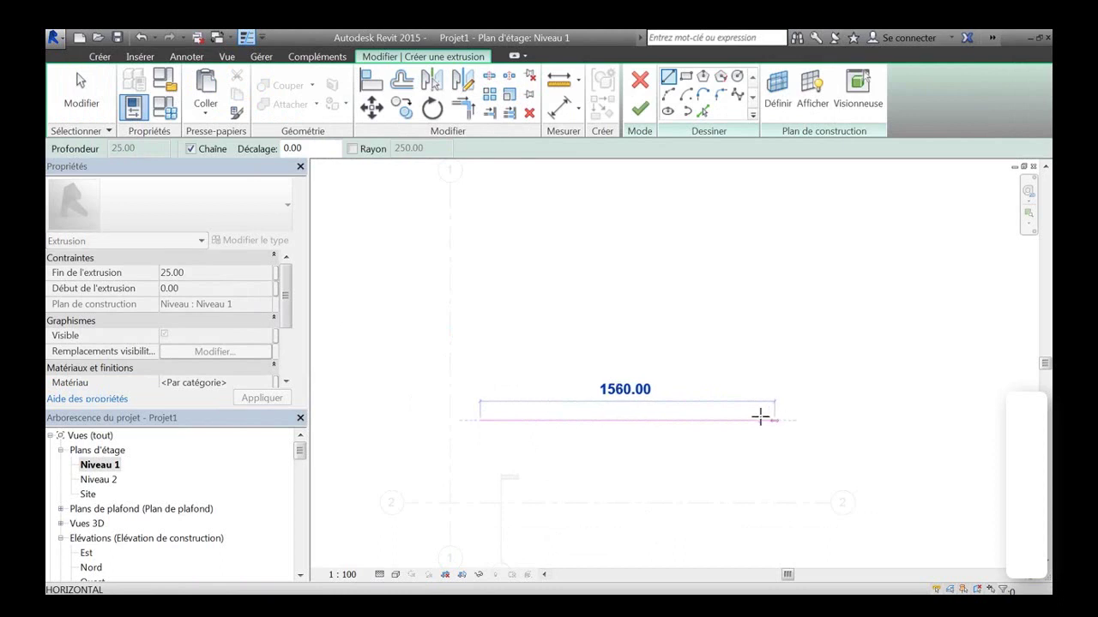
left_click(669, 419)
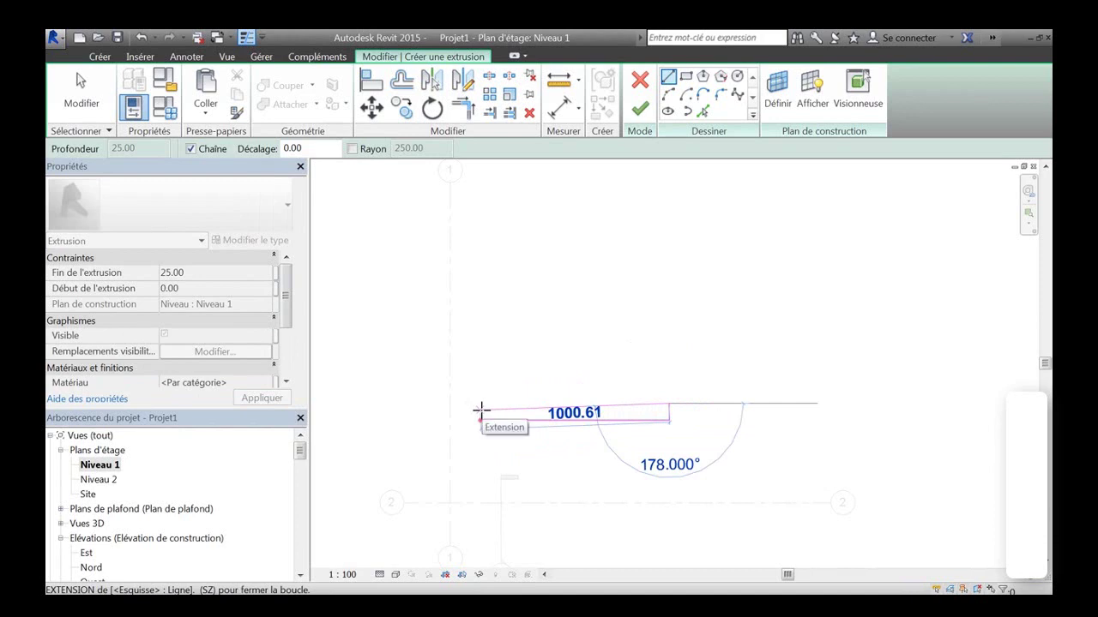
left_click(481, 410)
scroll(482, 409, "up", 2)
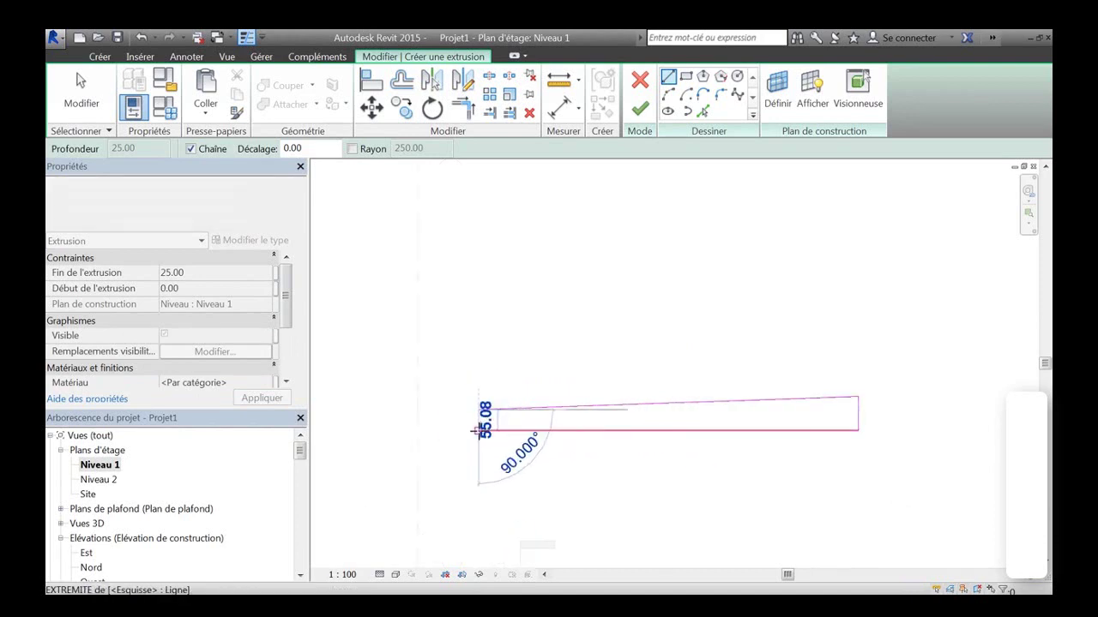
left_click(480, 430)
key("Escape")
key("Escape")
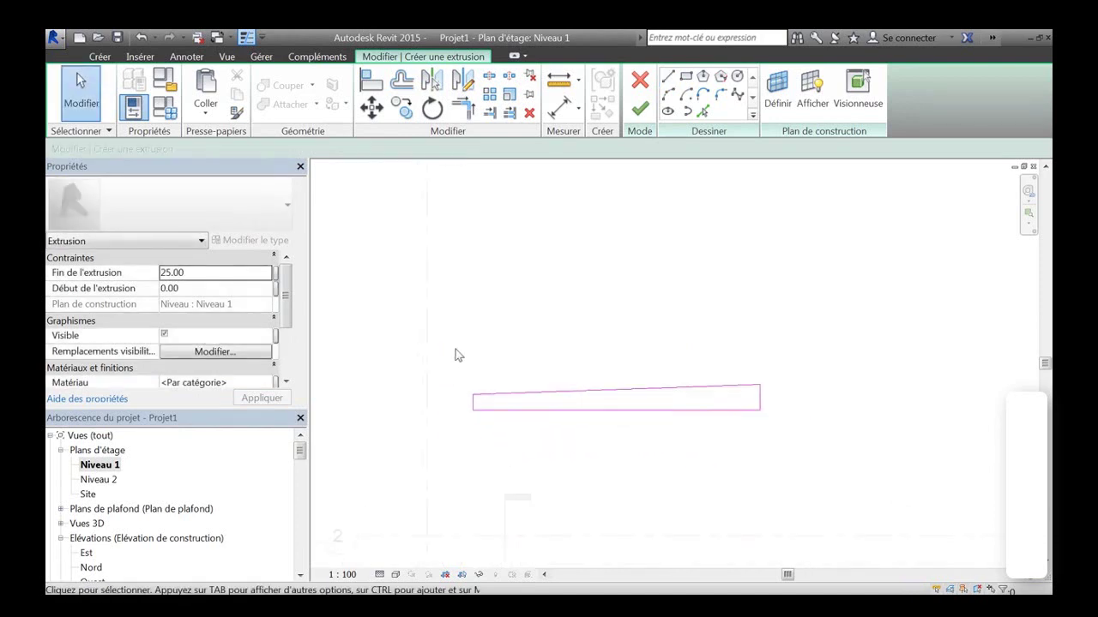
scroll(454, 355, "down", 2)
left_click(639, 107)
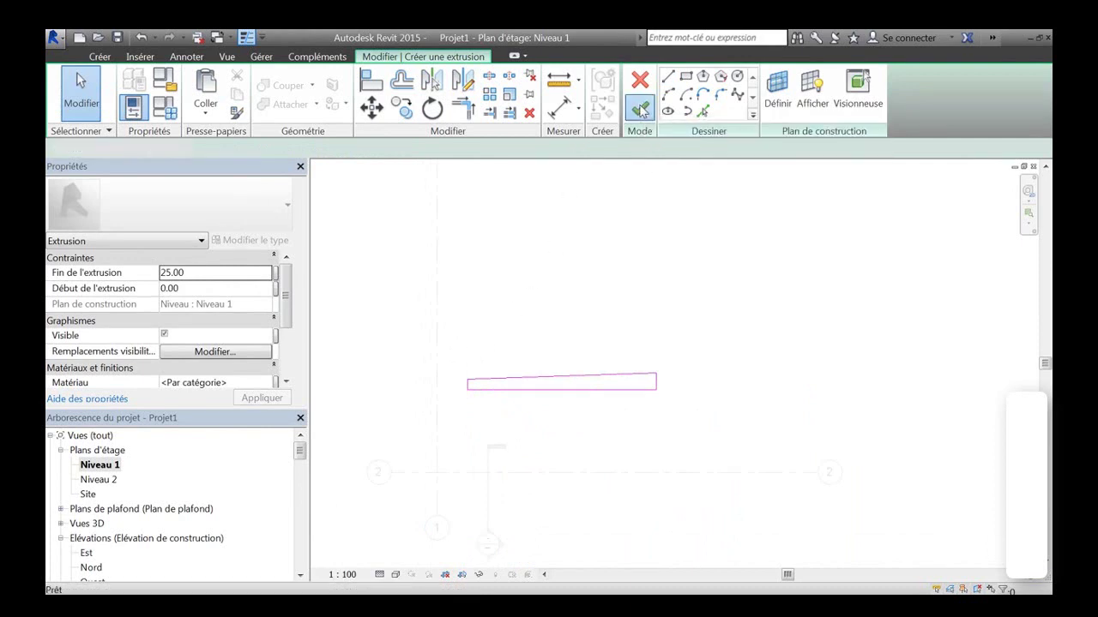
Step: Stretch the extrusion's top face upward in the 3D view to a height of about 777
key("ctrl+Tab")
left_click(683, 174)
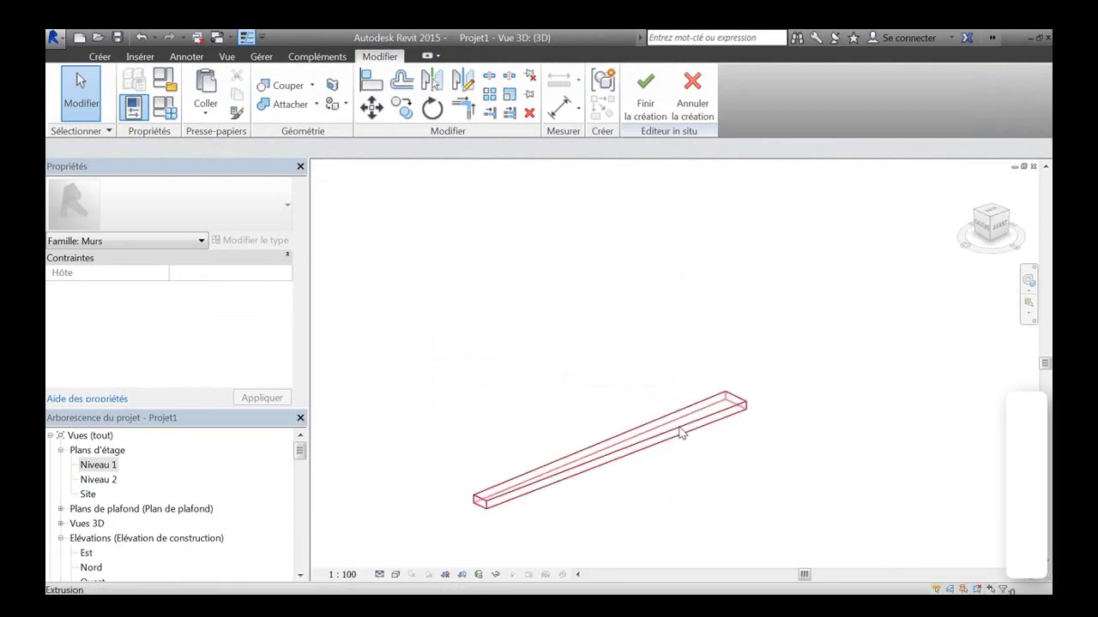
left_click(628, 445)
left_click_drag(626, 442, 614, 230)
middle_click_drag(614, 230, 831, 326, "shift")
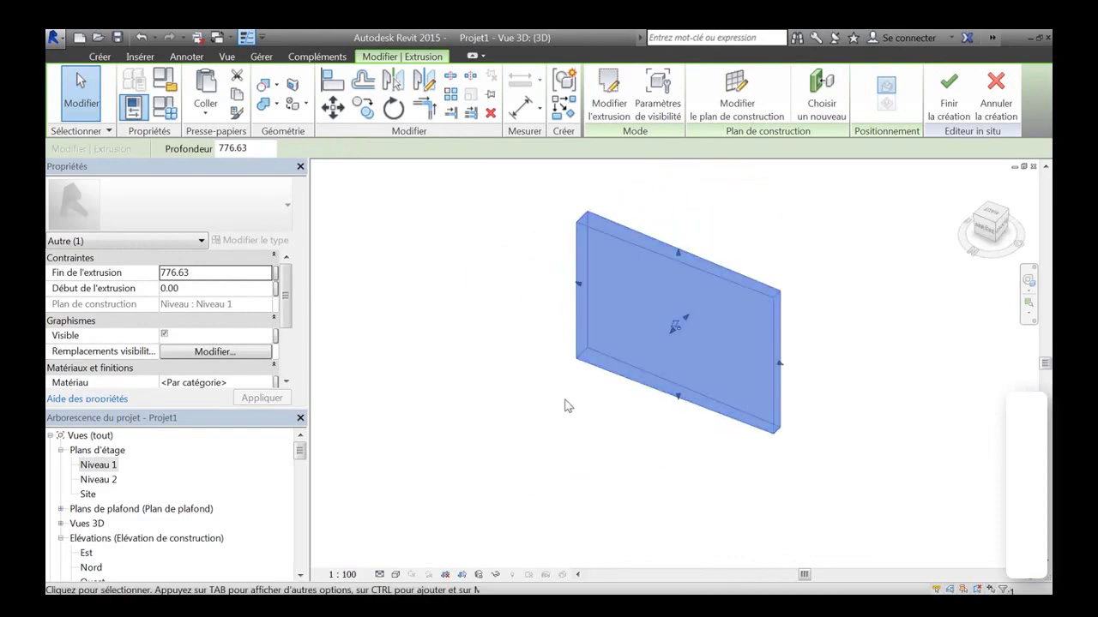
Step: Return to the Niveau 1 floor plan and finish creating the in-place wall
double_click(97, 468)
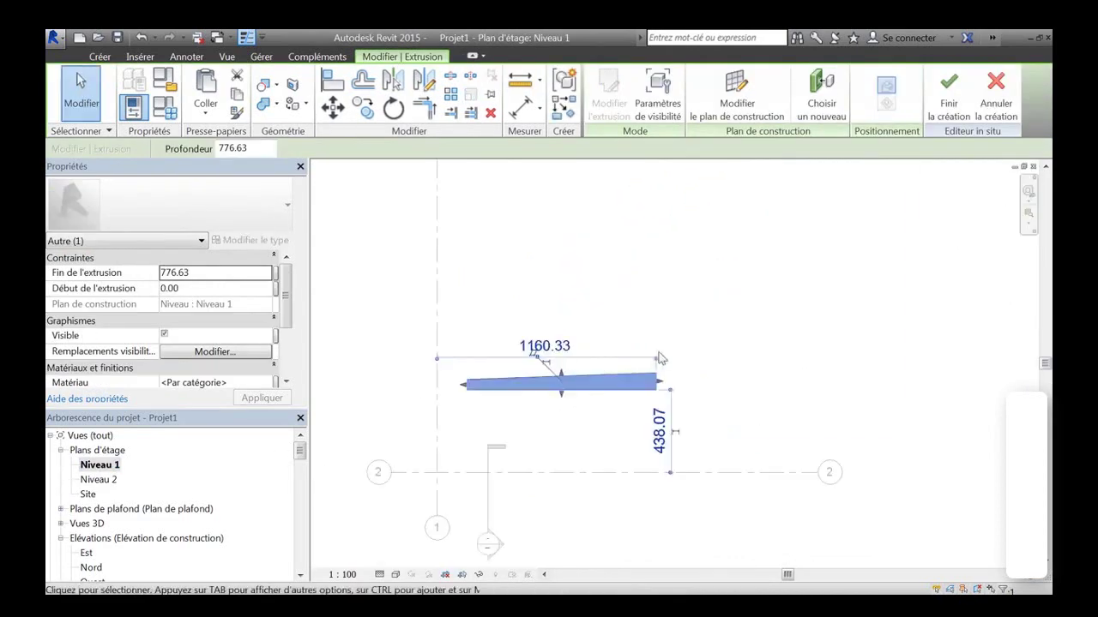
left_click(470, 425)
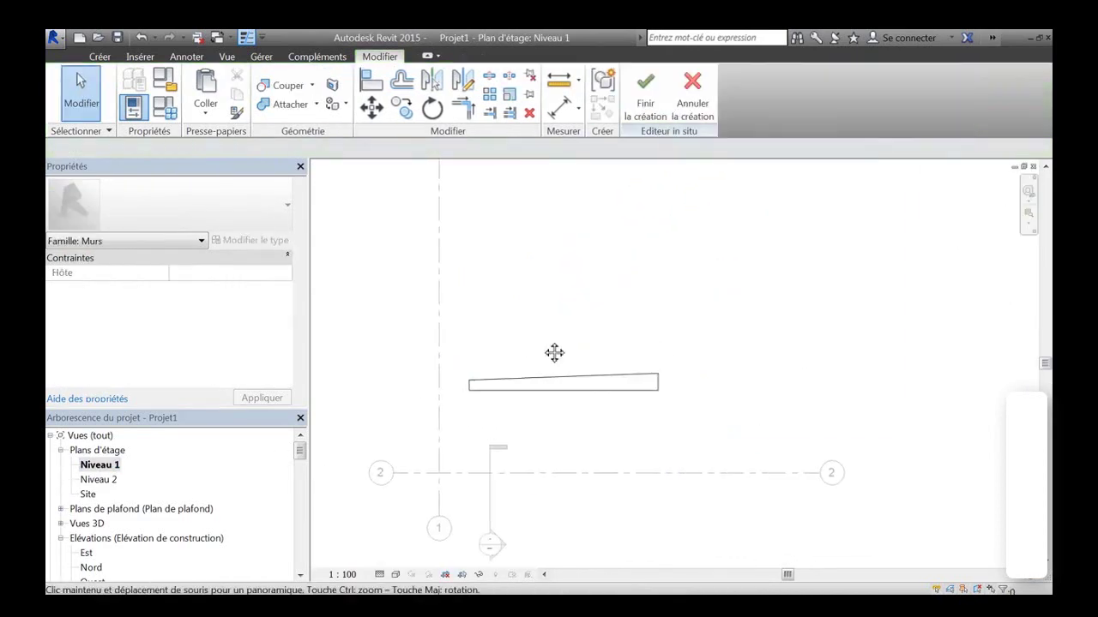
middle_click_drag(554, 355, 620, 346)
left_click(647, 109)
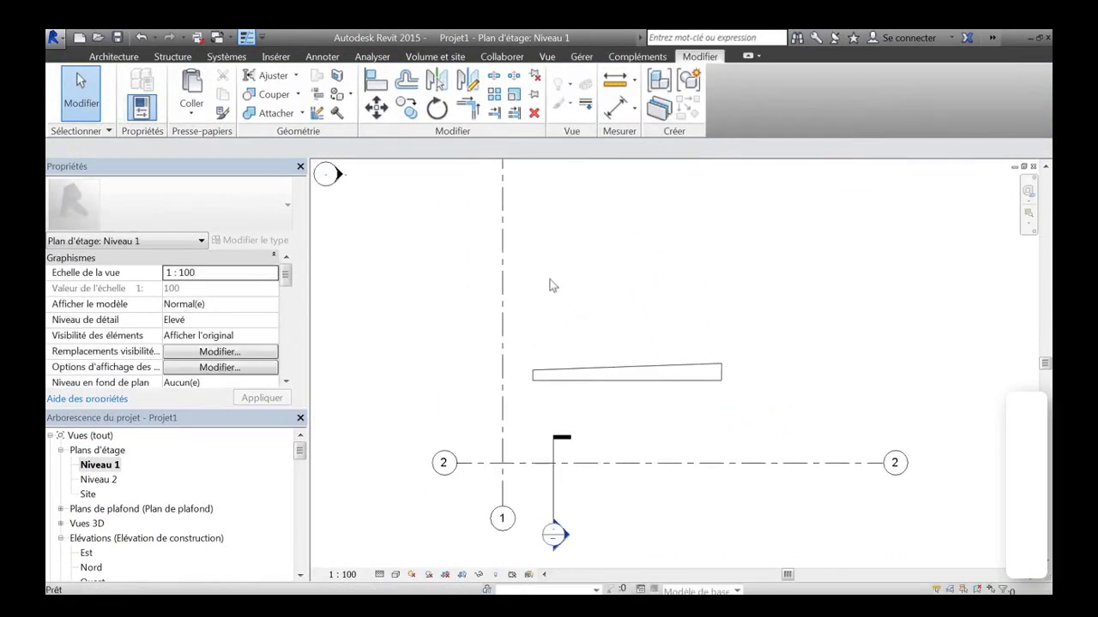
Step: Reopen the tapered in-place wall for in-place editing
left_click(641, 371)
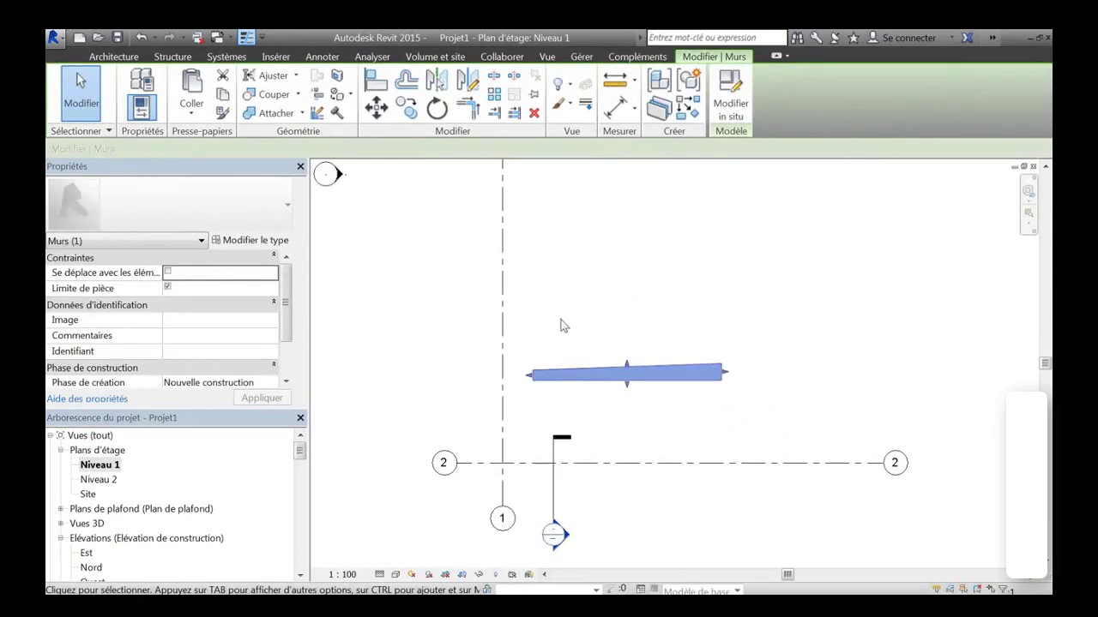
left_click(387, 302)
scroll(387, 301, "down", 2)
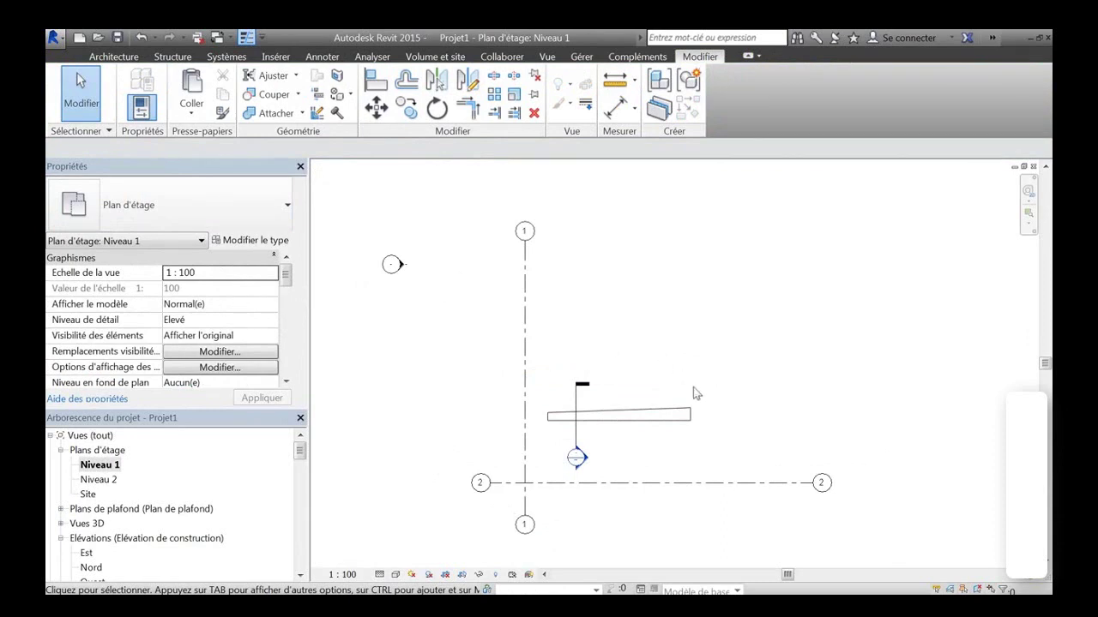
left_click(693, 417)
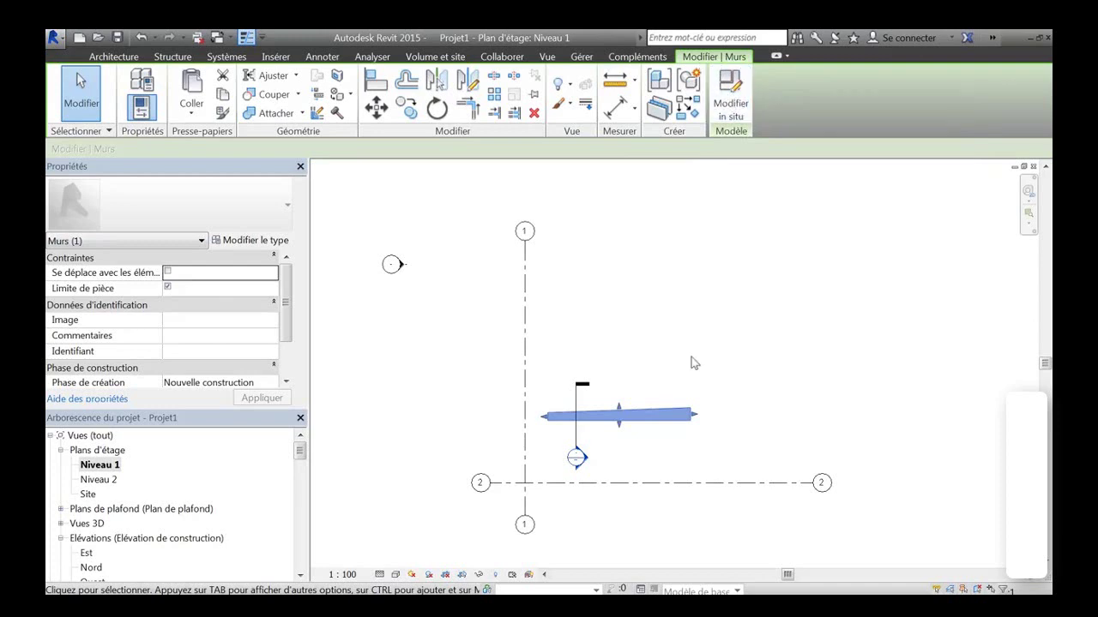
left_click(734, 92)
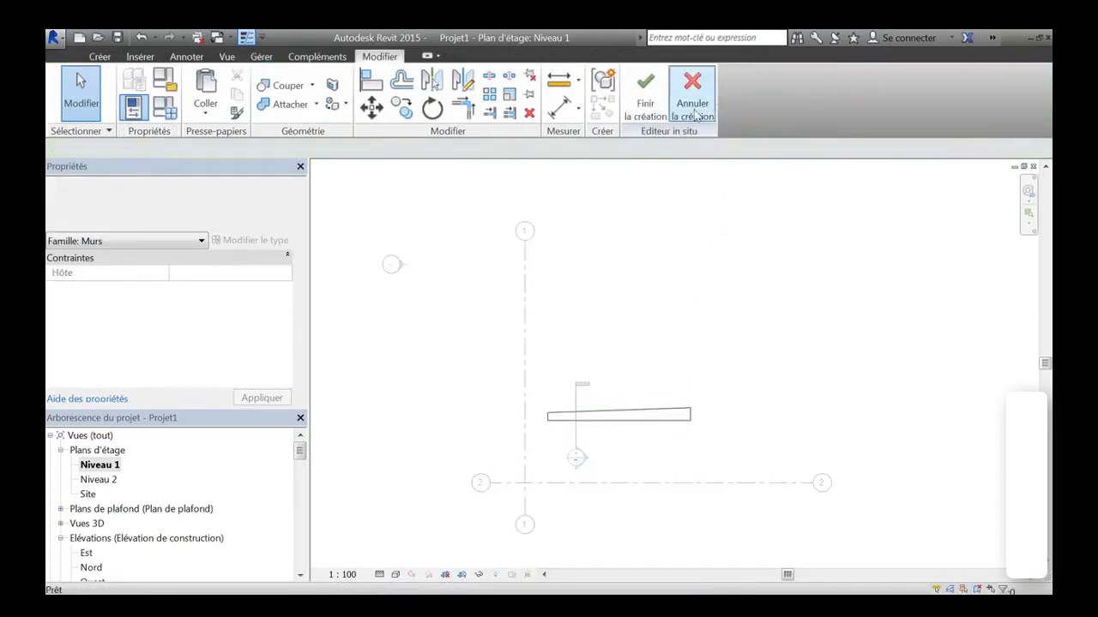
Step: Assign the material Béton, coulé sur place to the wall's extrusion
left_click(664, 426)
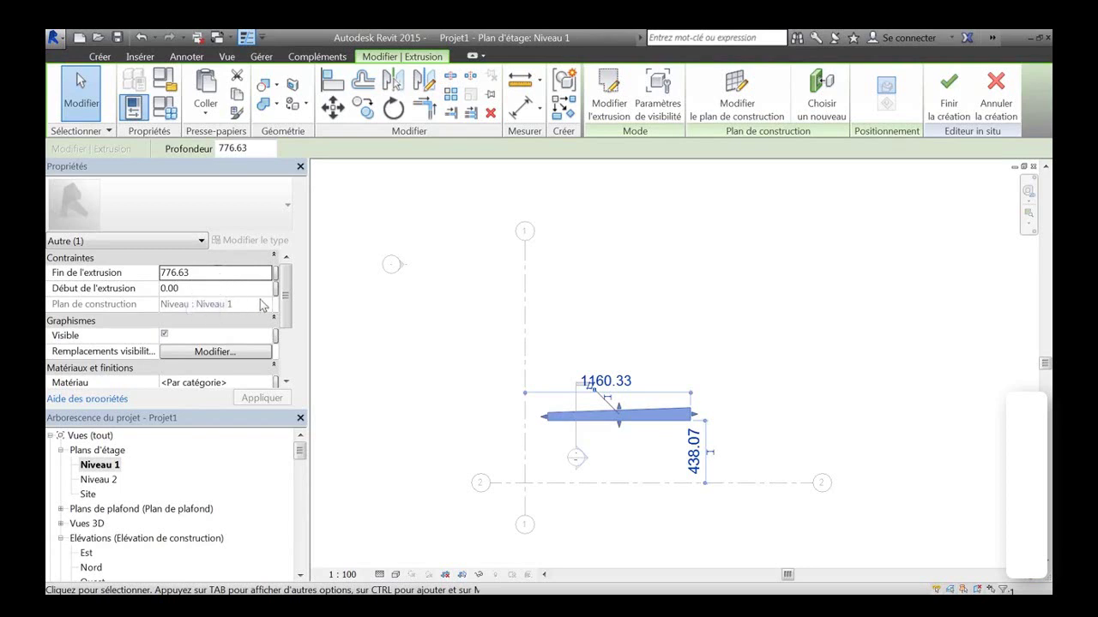
scroll(270, 388, "down", 1)
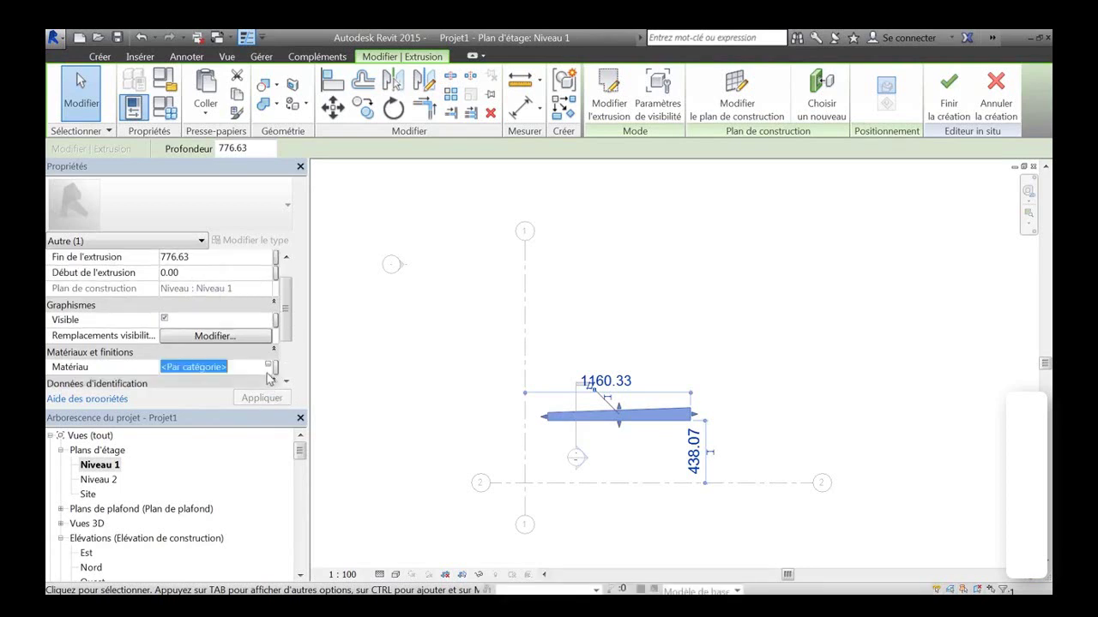
left_click(272, 367)
left_click(272, 367)
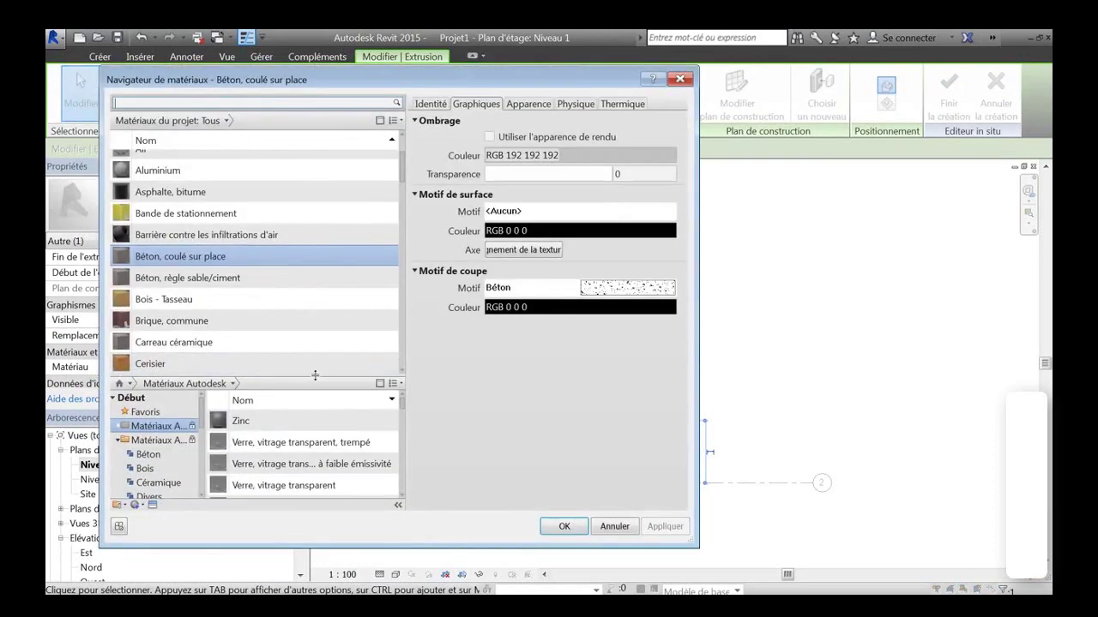
left_click(563, 526)
left_click(593, 320)
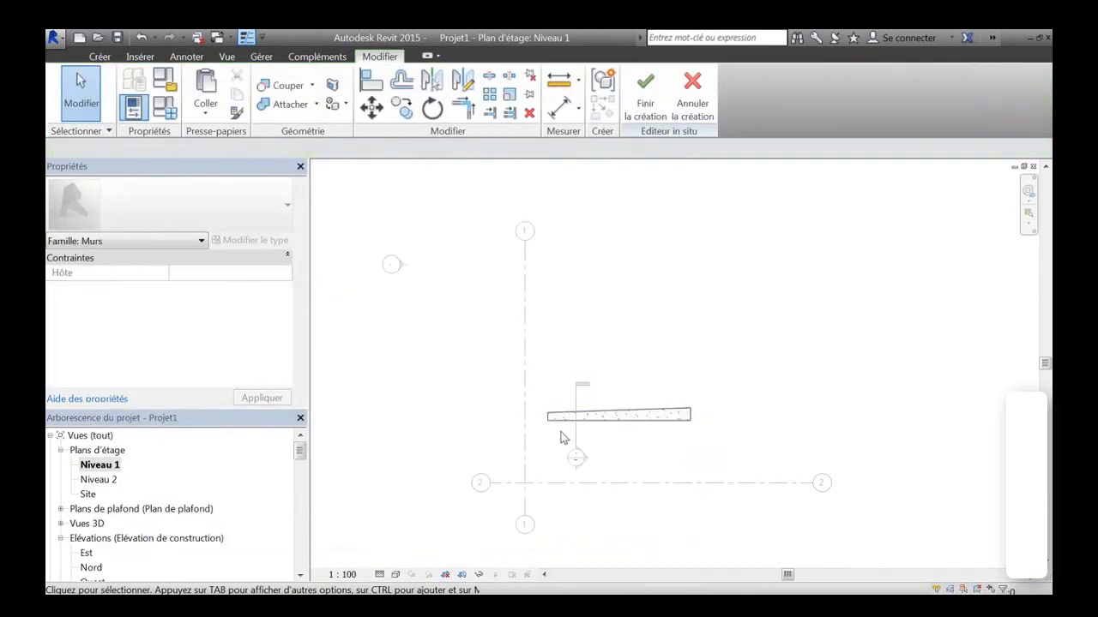
scroll(562, 429, "up", 4)
scroll(562, 429, "down", 1)
middle_click_drag(714, 445, 628, 472)
scroll(628, 473, "down", 1)
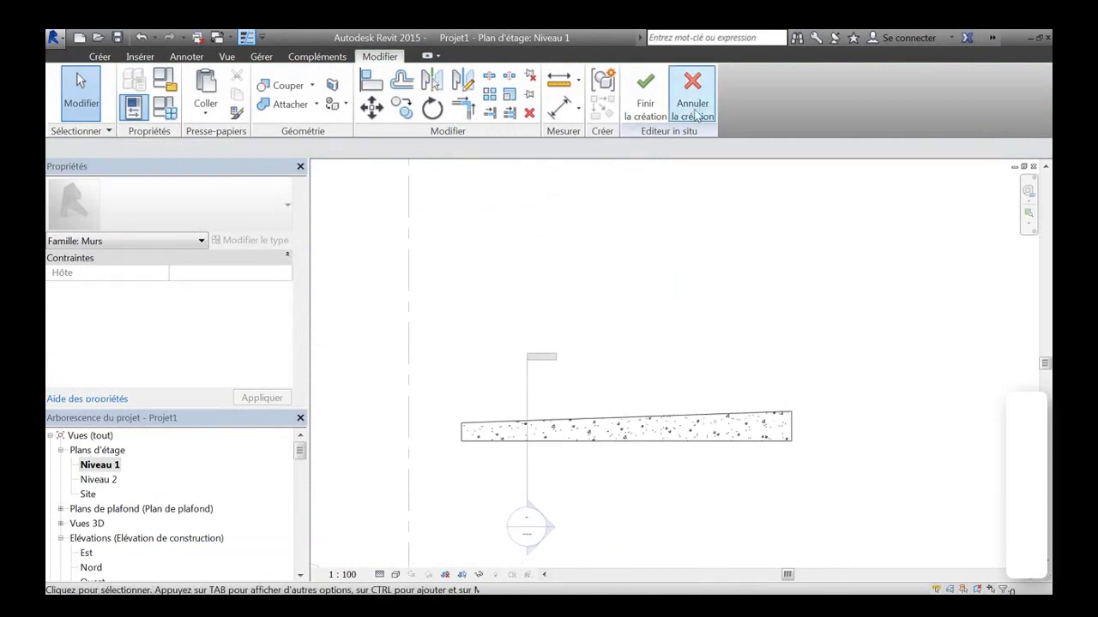
Step: Begin a new extrusion sketch with a line along the concrete's sloped edge and offset a copy of it outward by 50
left_click(100, 57)
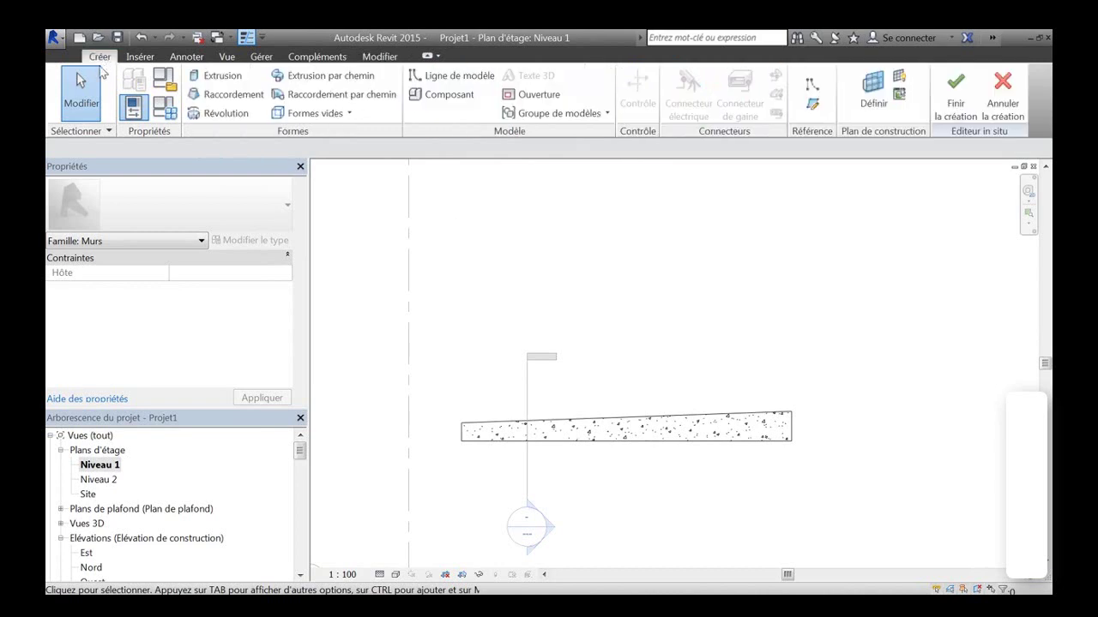
left_click(216, 77)
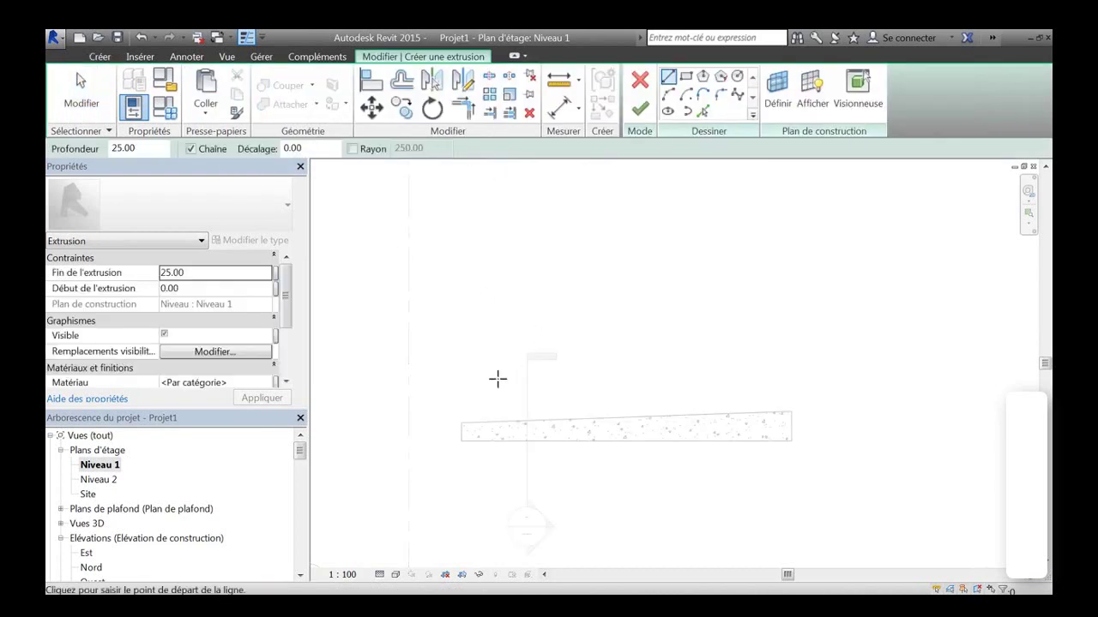
left_click(460, 422)
left_click(789, 413)
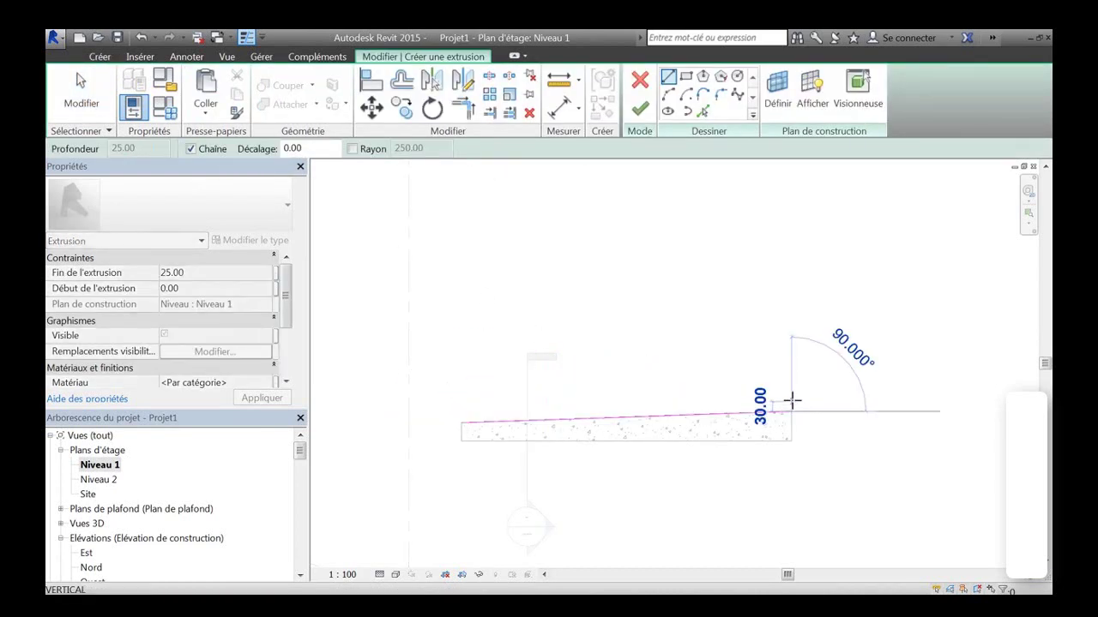
left_click(401, 79)
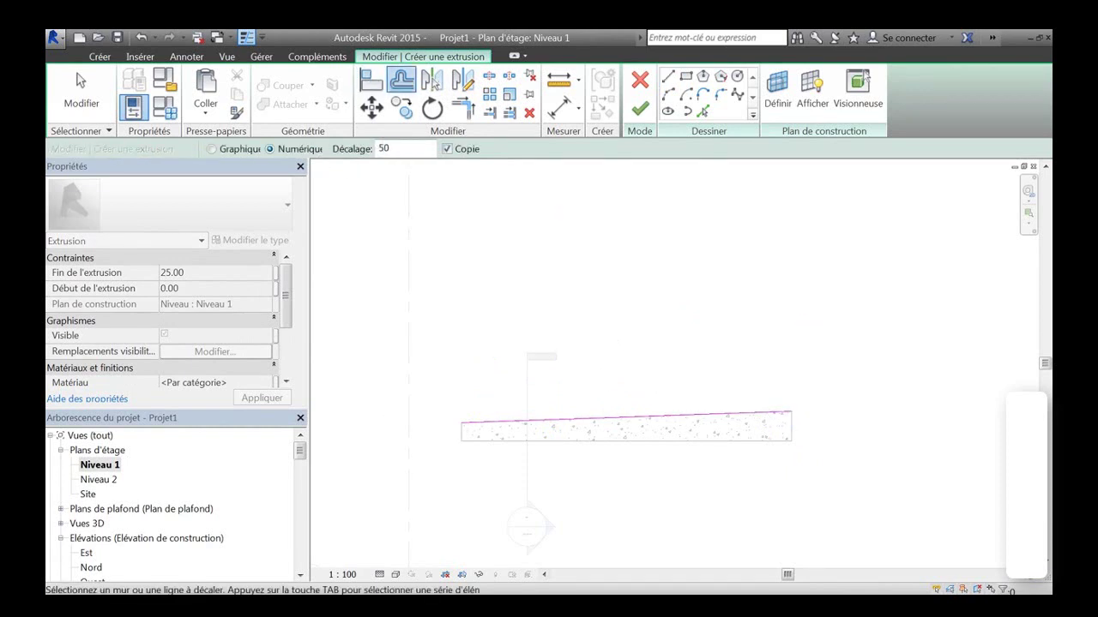
left_click(566, 426)
Step: Close both ends of the strip between the two sloped lines and finish the extrusion with a depth of 25
left_click(669, 79)
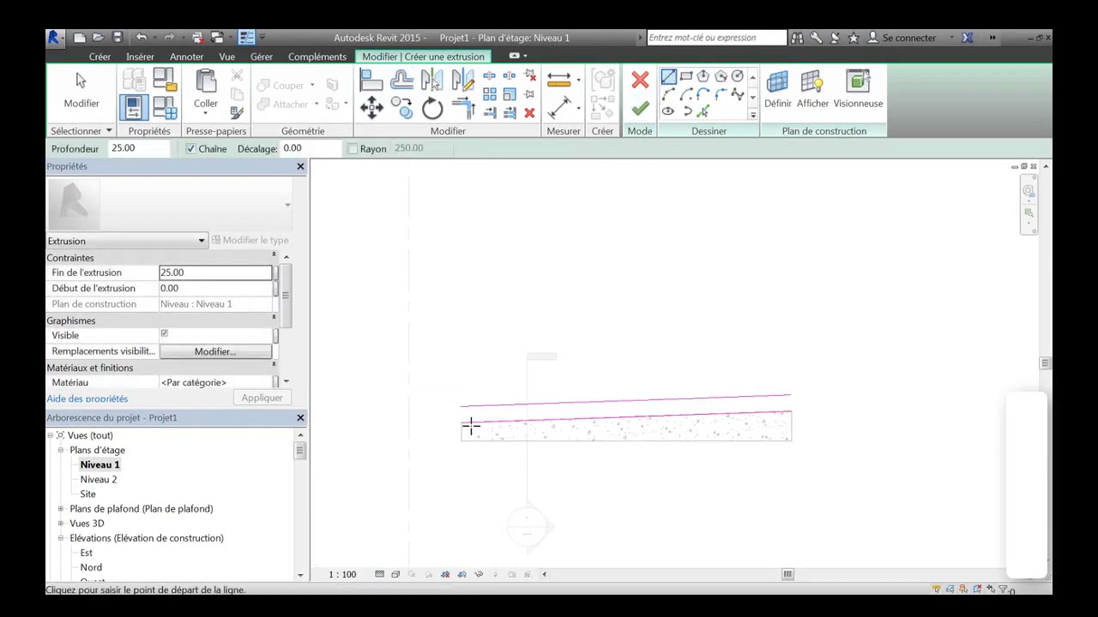
left_click(460, 415)
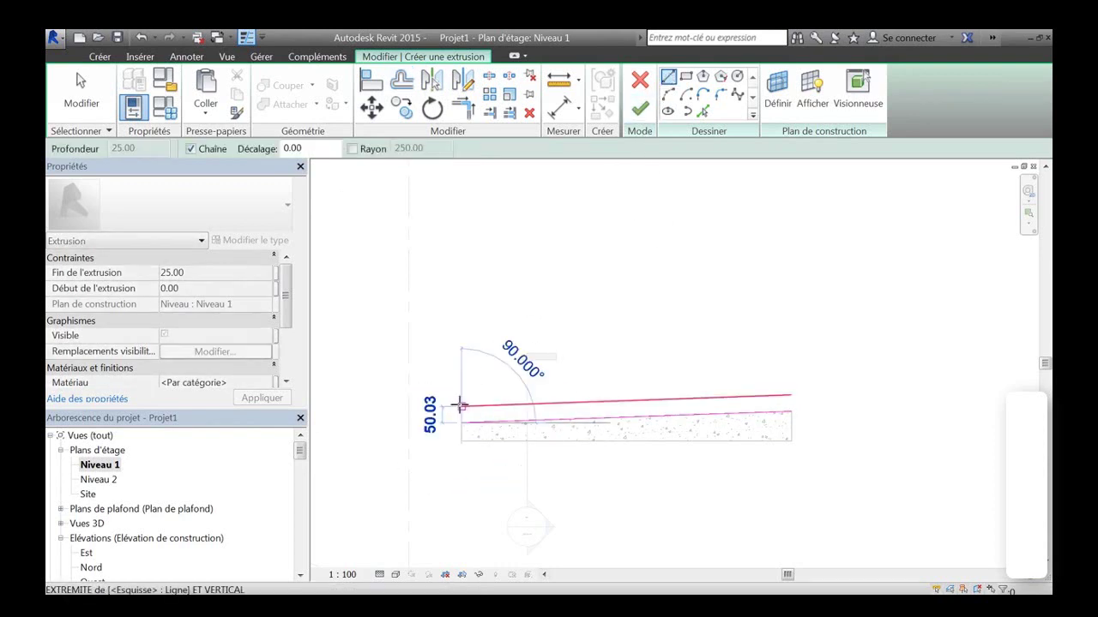
left_click(790, 410)
key("Escape")
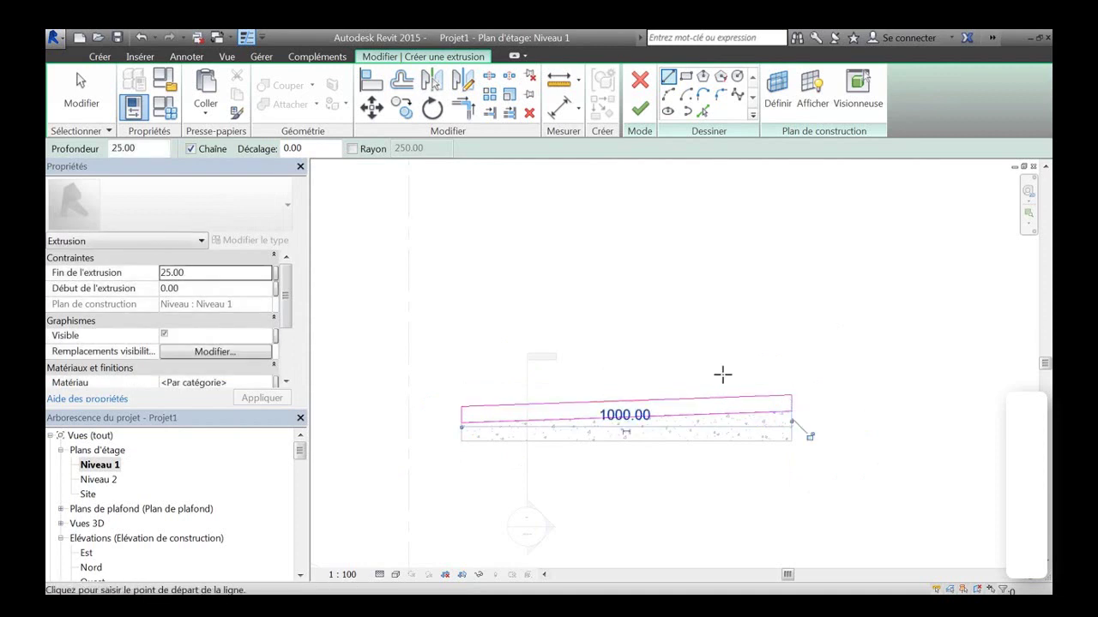
key("Escape")
left_click(641, 108)
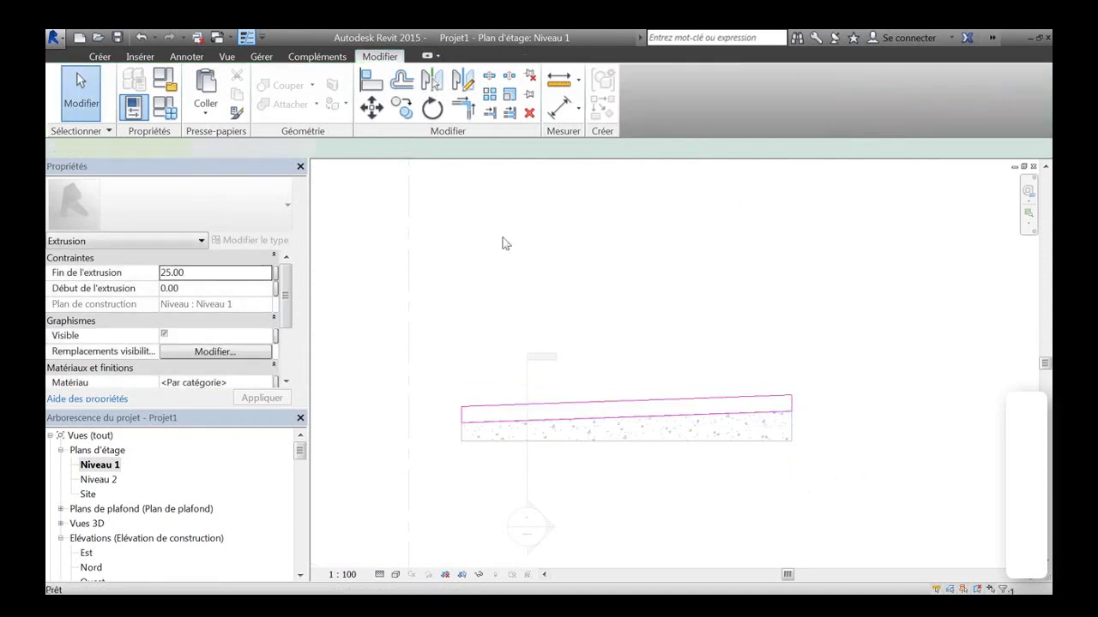
Step: Assign the material Brique, commune to the new outer extrusion
left_click(270, 383)
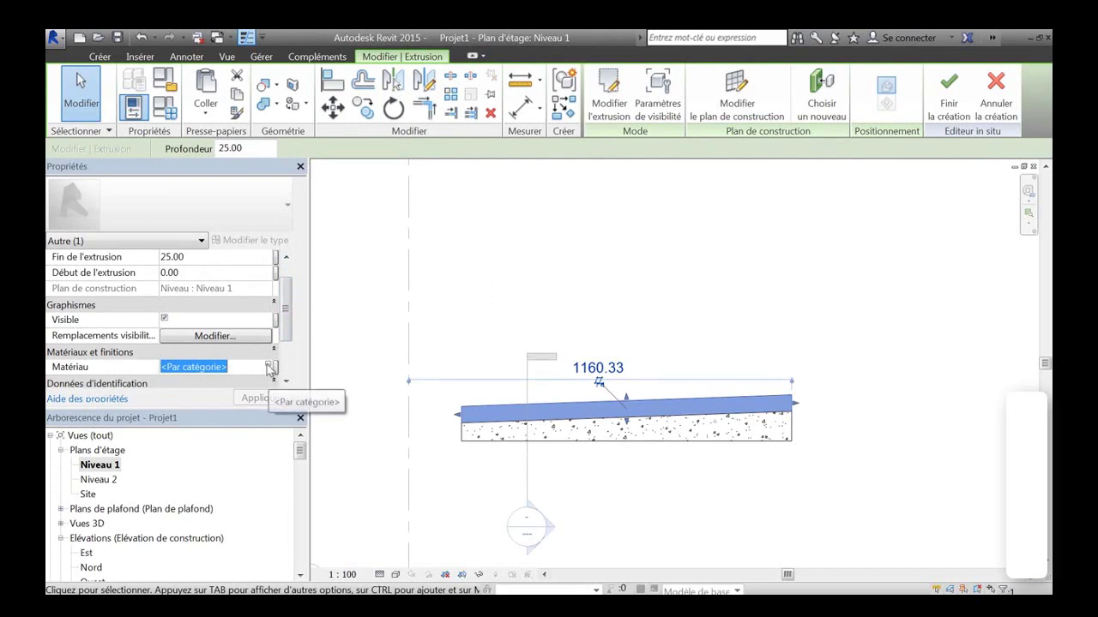
left_click(268, 367)
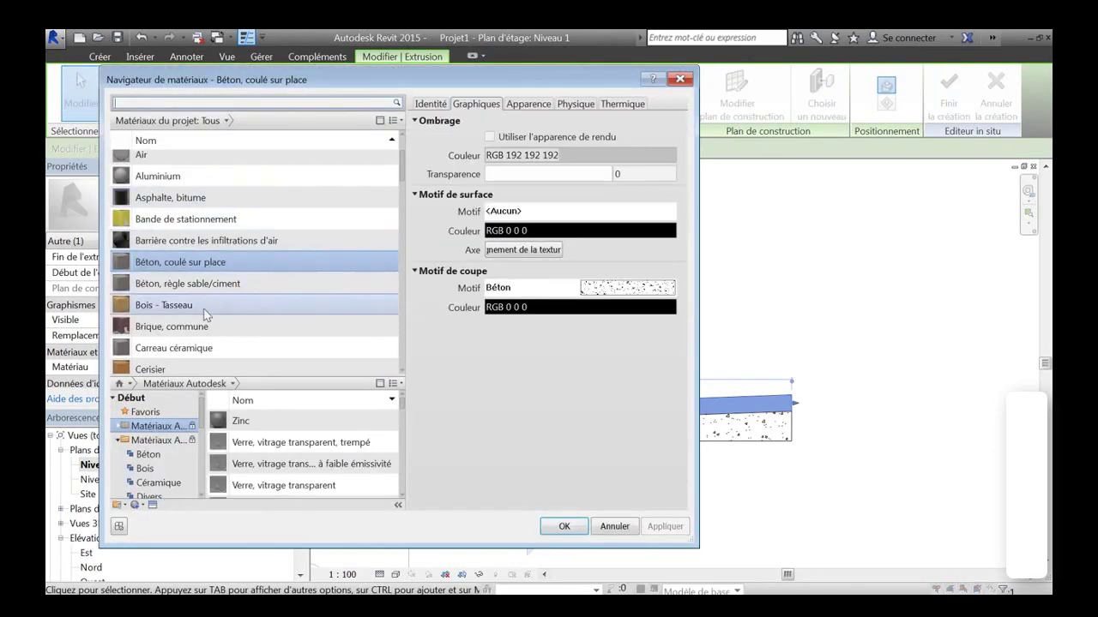
left_click(172, 326)
left_click(564, 527)
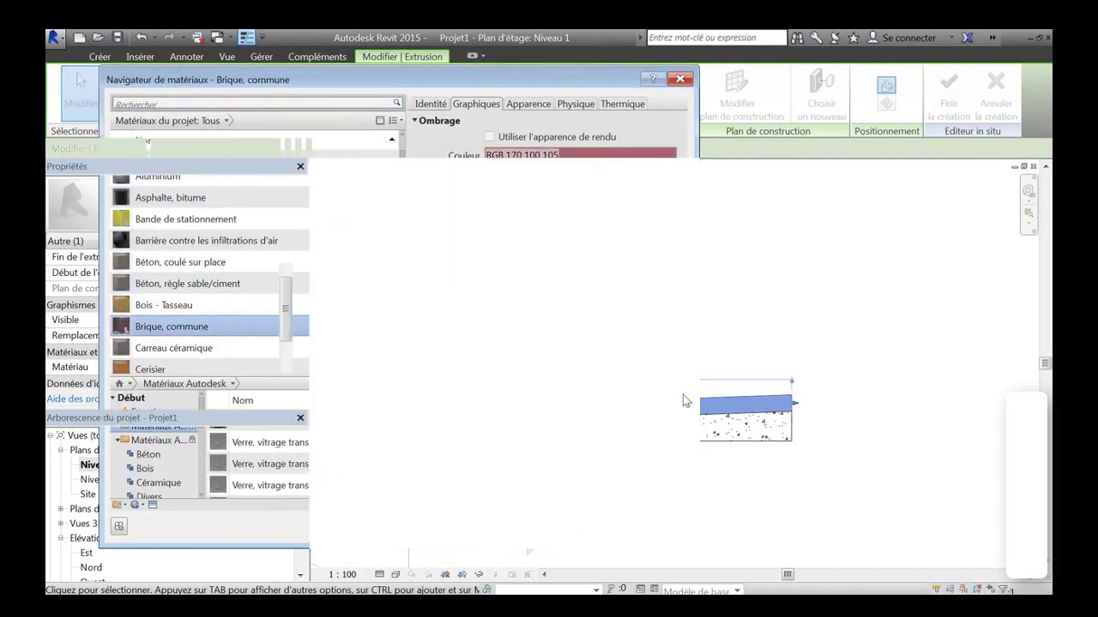
left_click(670, 321)
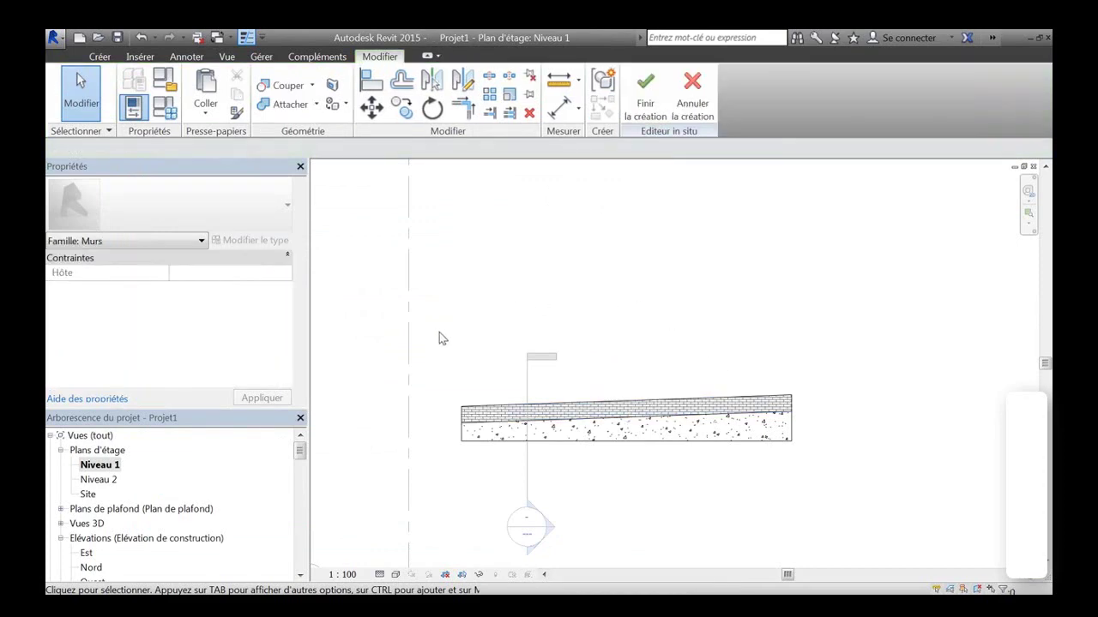
Step: Stretch the brick extrusion's top face upward in the 3D view to the concrete's height, about 777
scroll(560, 417, "up", 3)
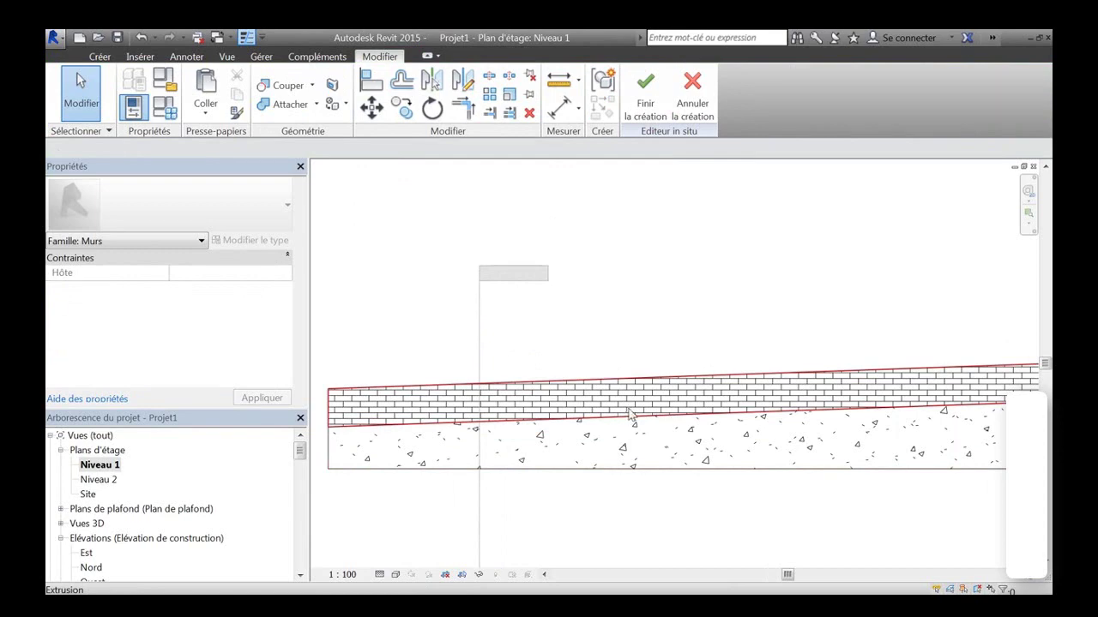
scroll(628, 420, "down", 5)
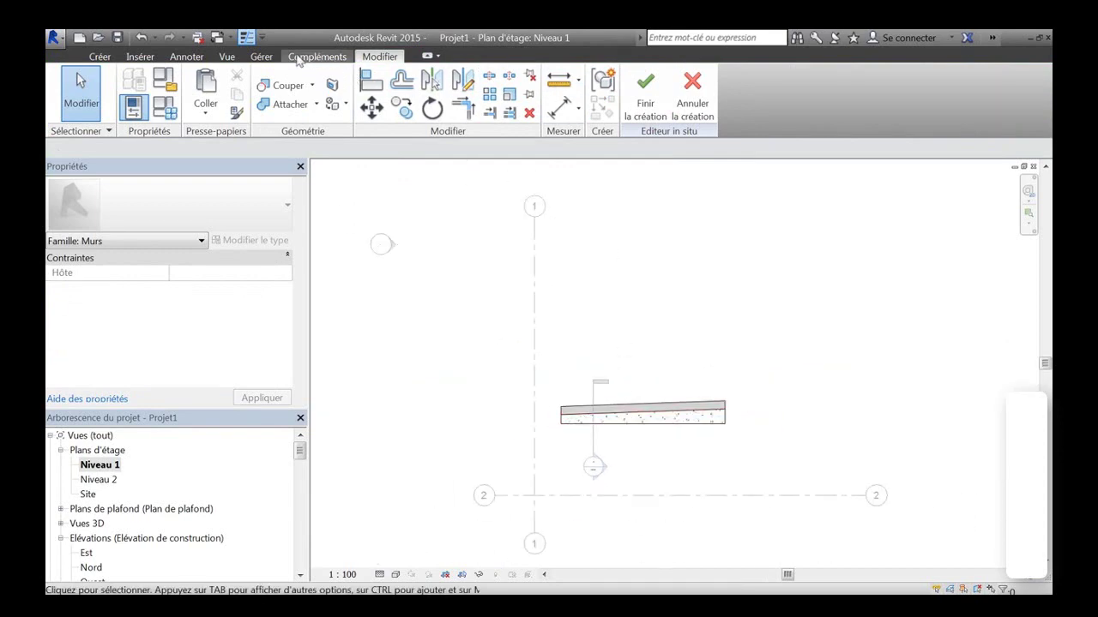
key("3")
key("d")
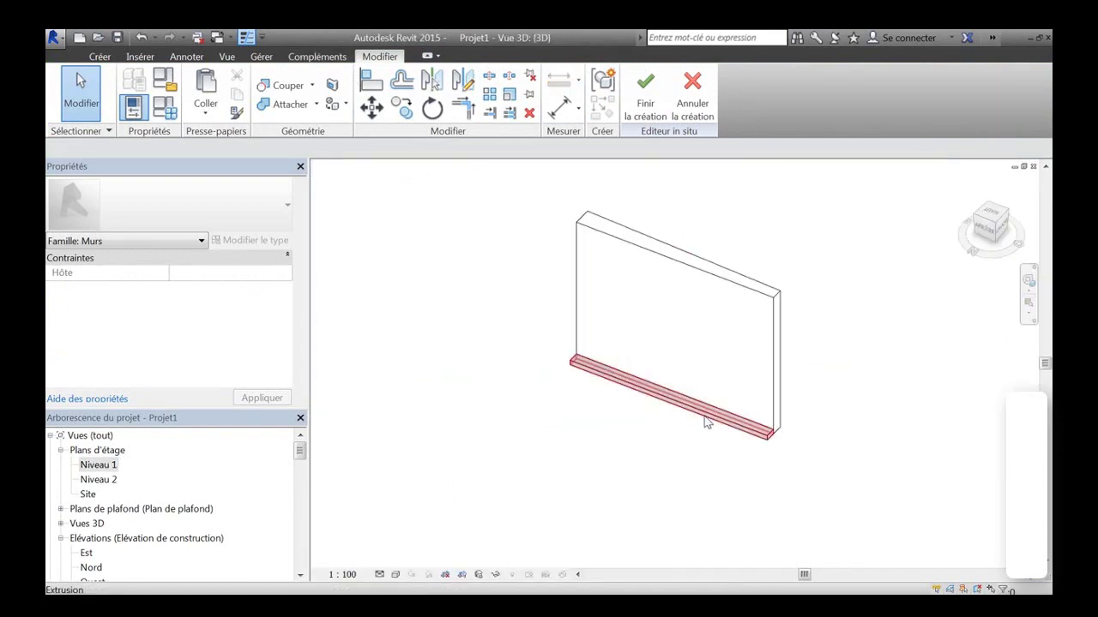
left_click(701, 399)
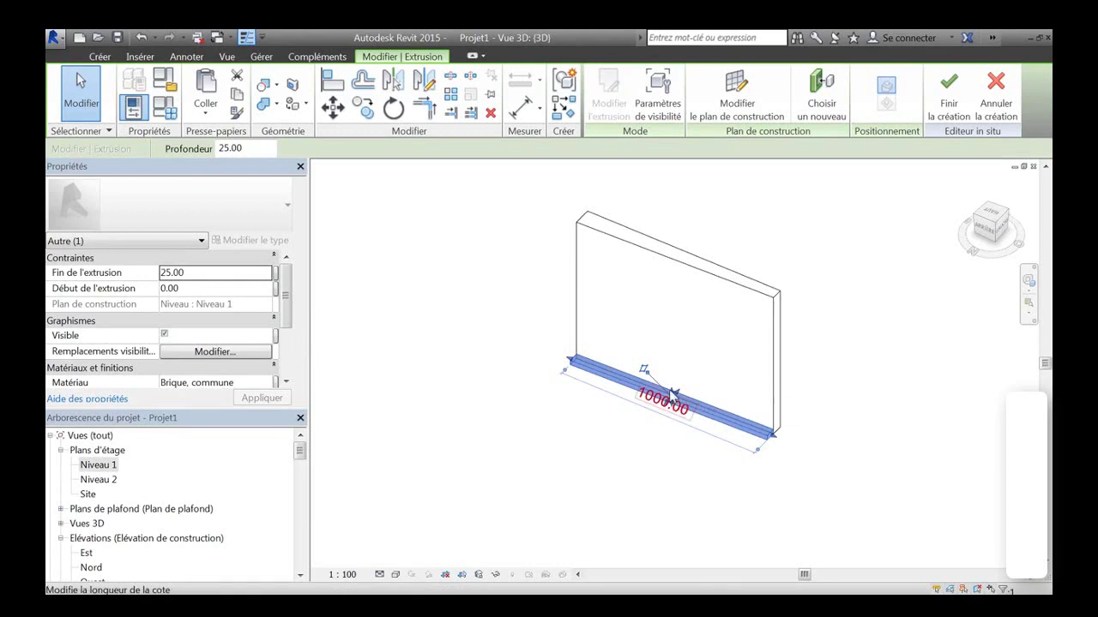
left_click(674, 394)
scroll(711, 386, "up", 3)
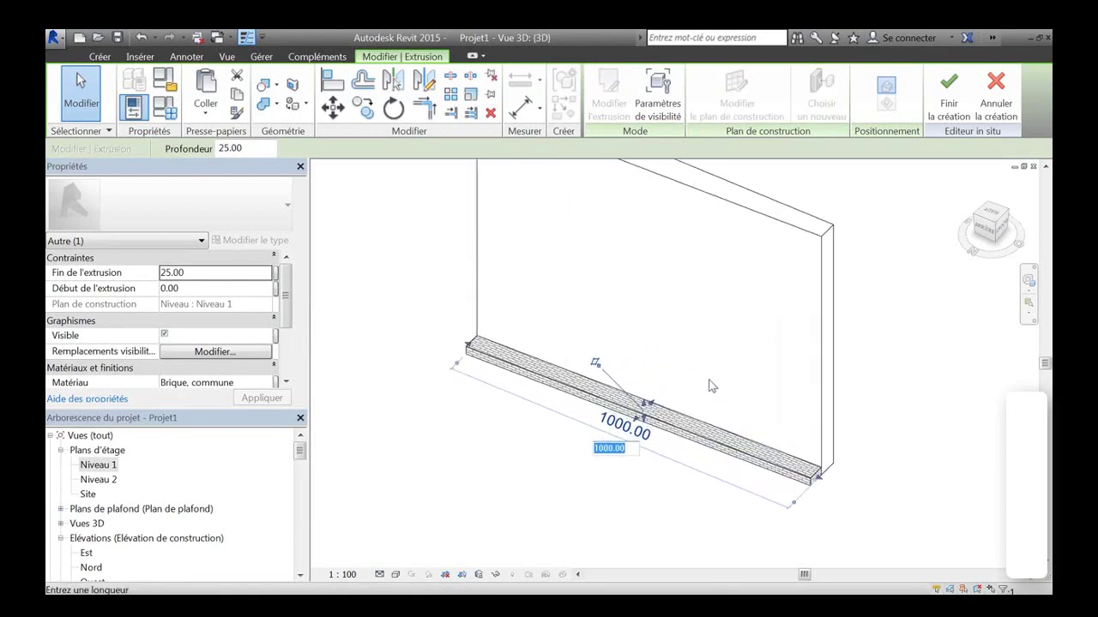
left_click(680, 363)
left_click_drag(645, 410, 813, 236)
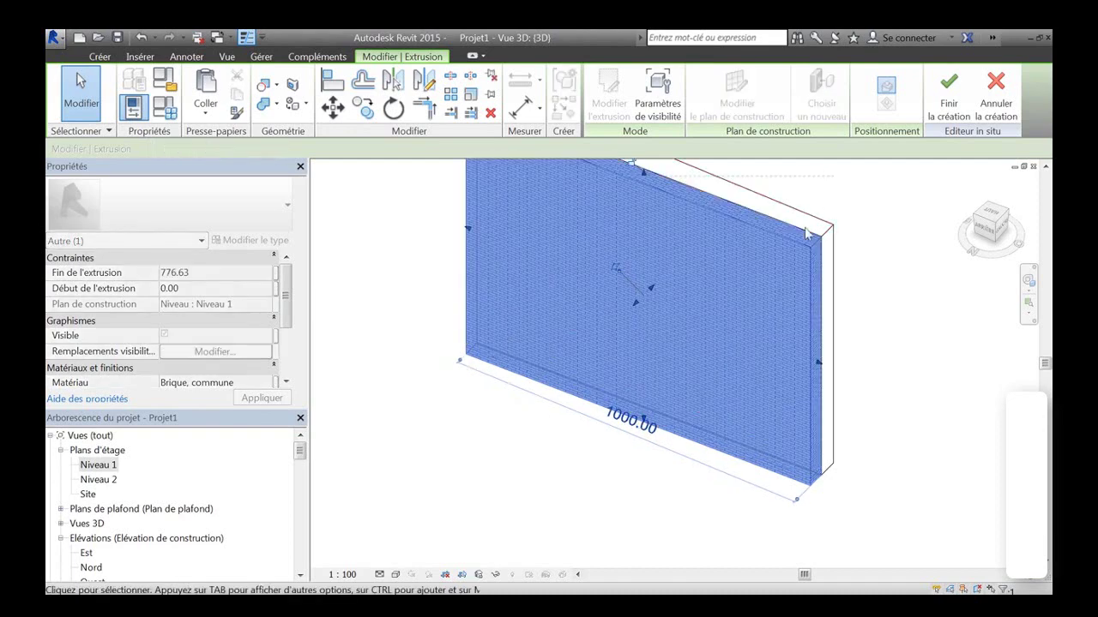
left_click(894, 354)
scroll(892, 357, "down", 2)
middle_click_drag(931, 382, 916, 397)
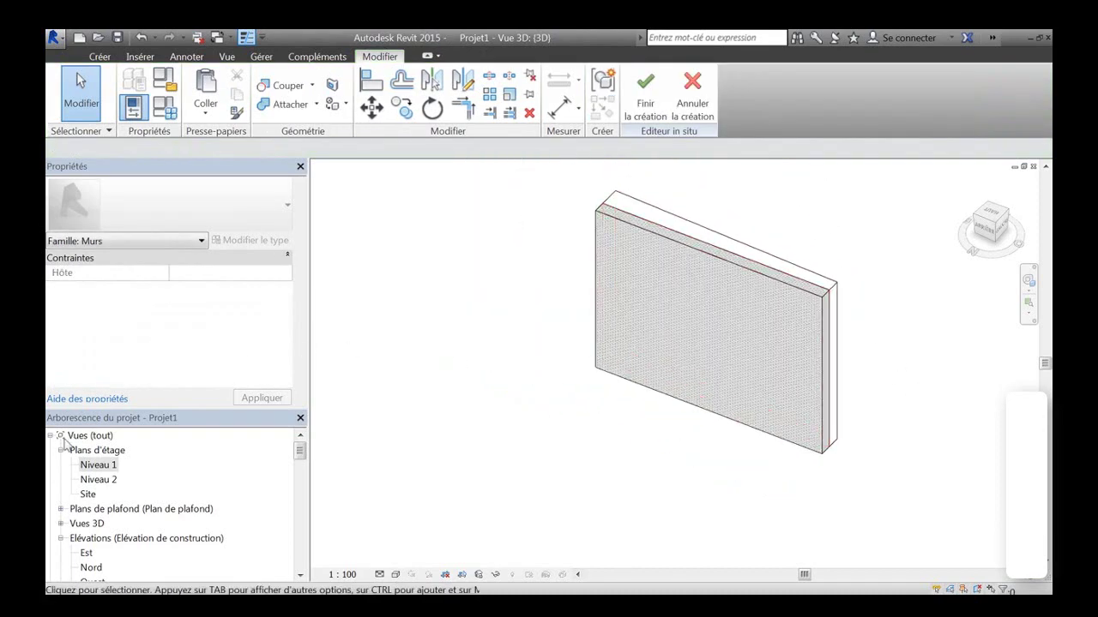
Step: Return to the Niveau 1 floor plan and finish the in-place wall with its brick layer
double_click(106, 465)
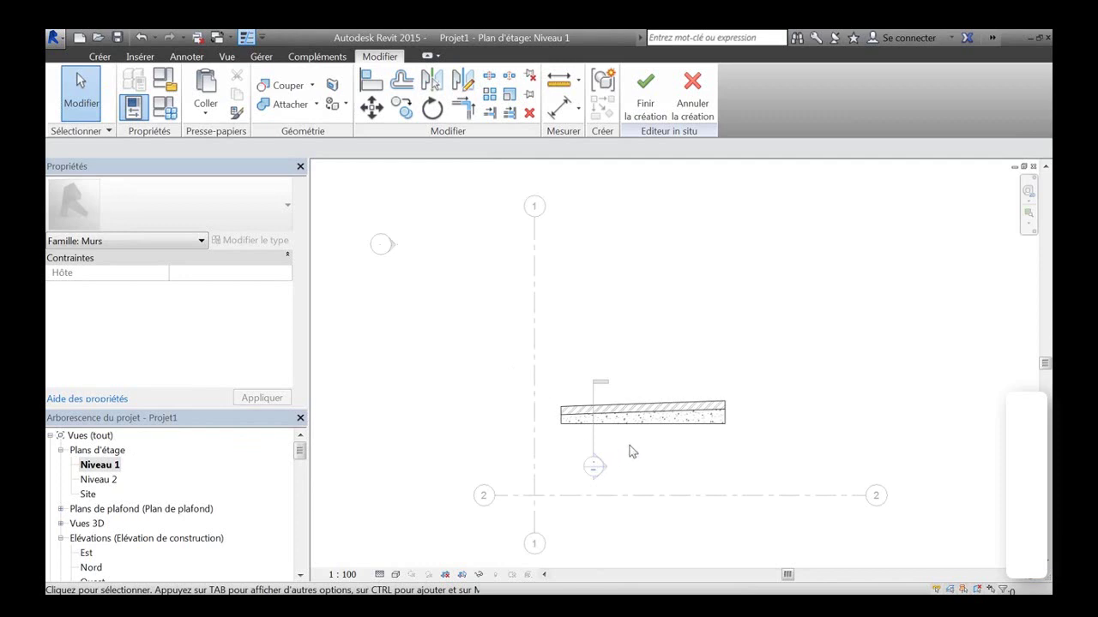
scroll(621, 444, "up", 3)
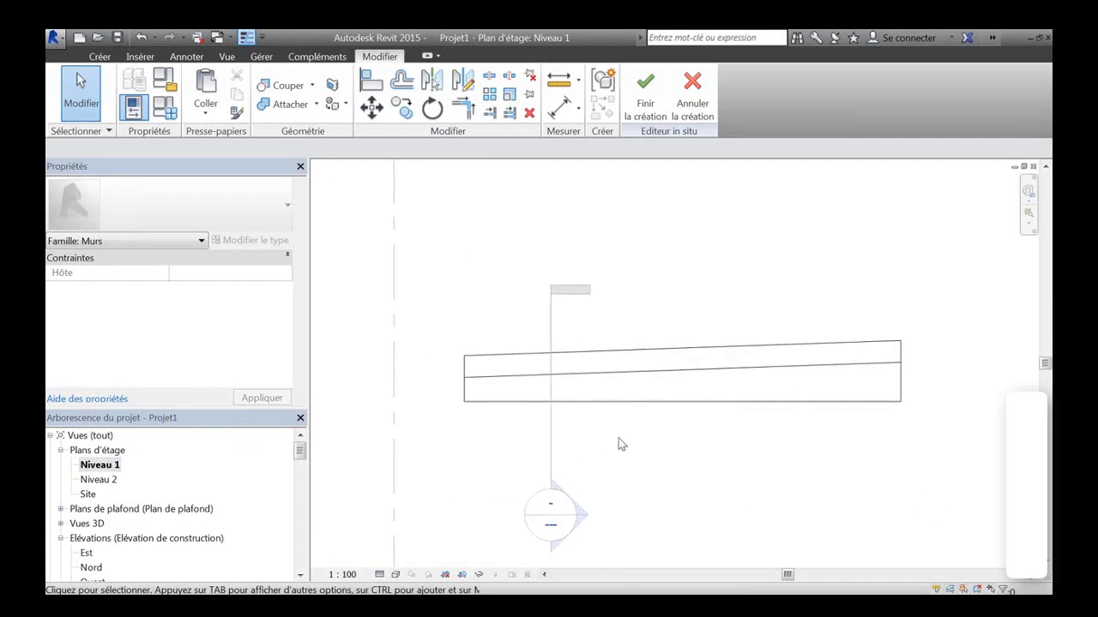
left_click(639, 120)
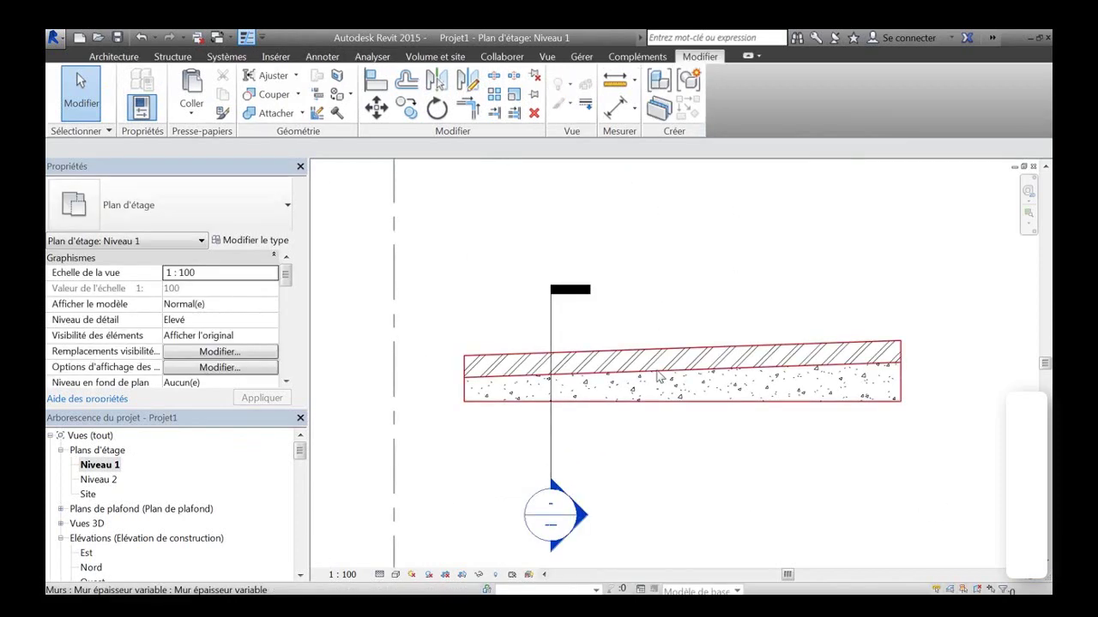
Step: Select the finished two-layer wall in the floor plan to check that it behaves as a single wall
left_click(821, 379)
scroll(766, 297, "down", 3)
middle_click_drag(767, 296, 751, 321)
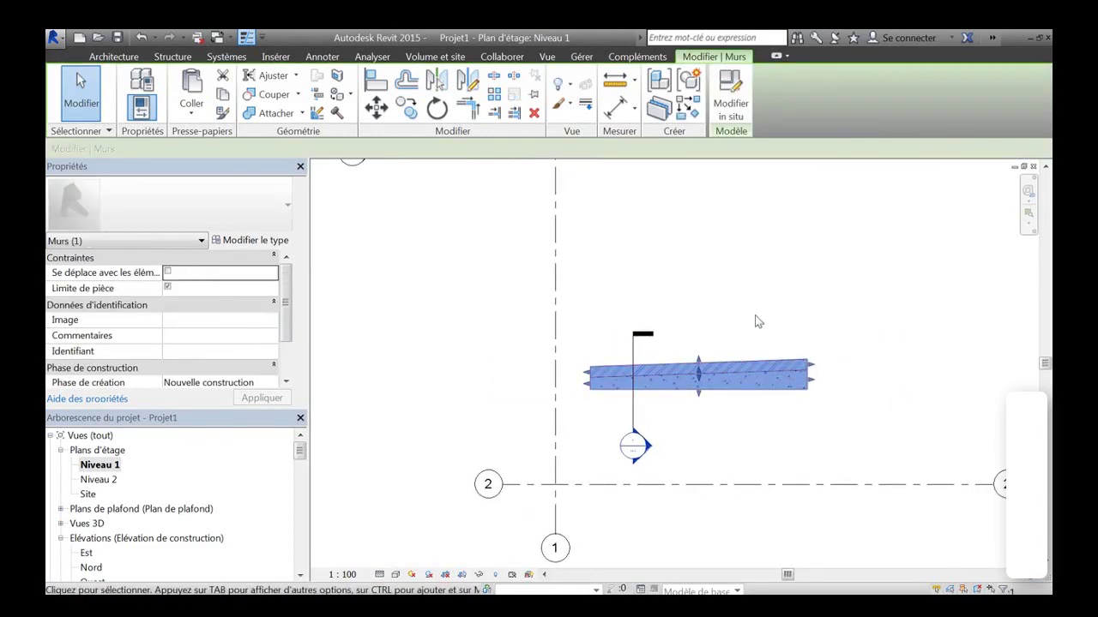
left_click(755, 321)
left_click(733, 382)
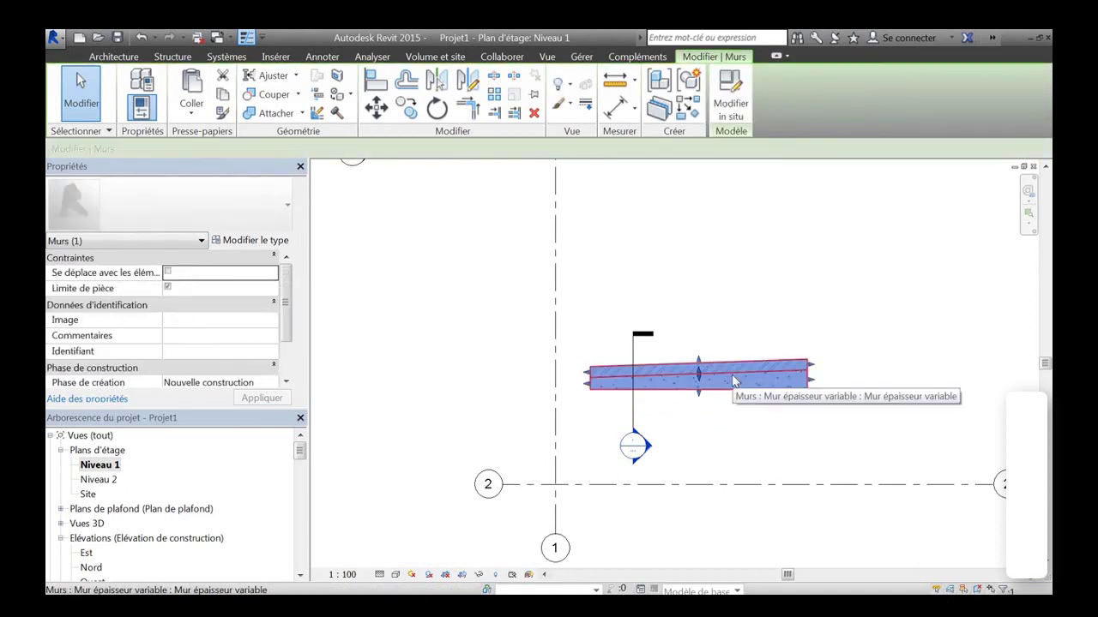